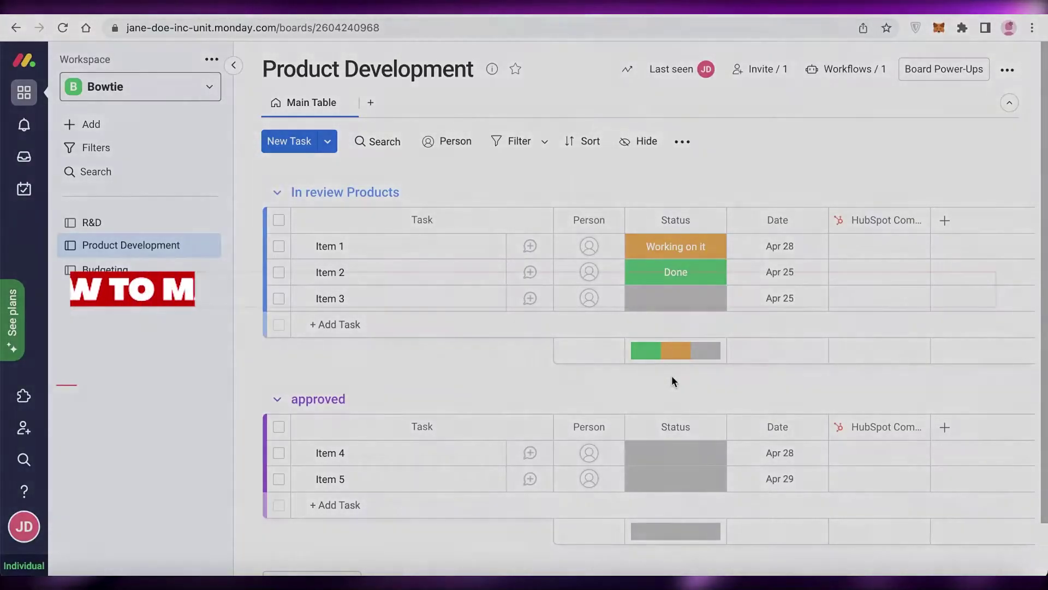
- Switch from Bowtie to Media House, then to the empty 'sample' workspace
{"action": "scroll", "coordinate": [788, 240], "scroll_direction": "down", "scroll_amount": 1}
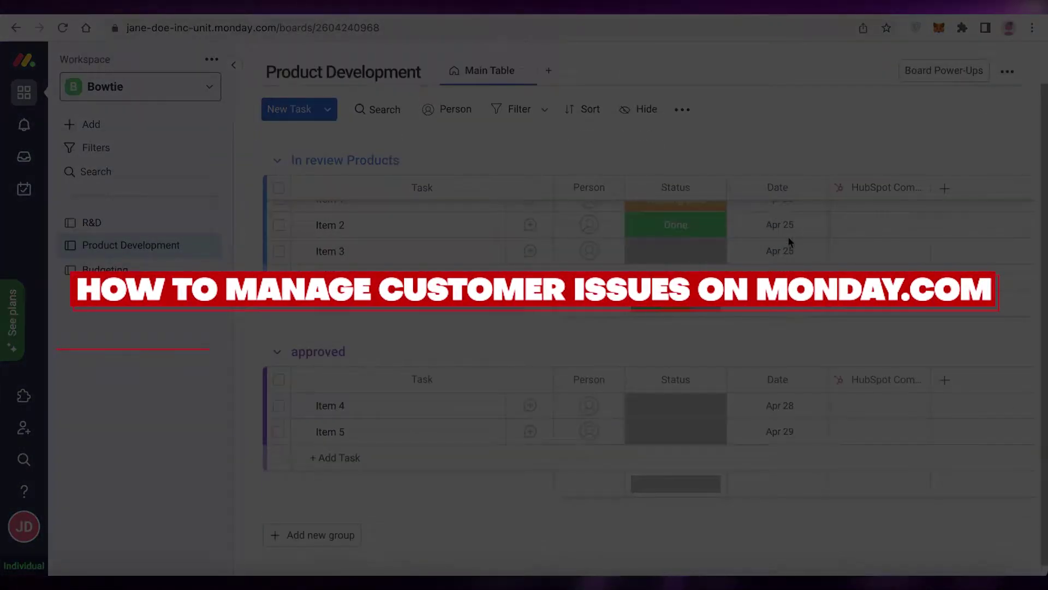
{"action": "scroll", "coordinate": [792, 245], "scroll_direction": "down", "scroll_amount": 1}
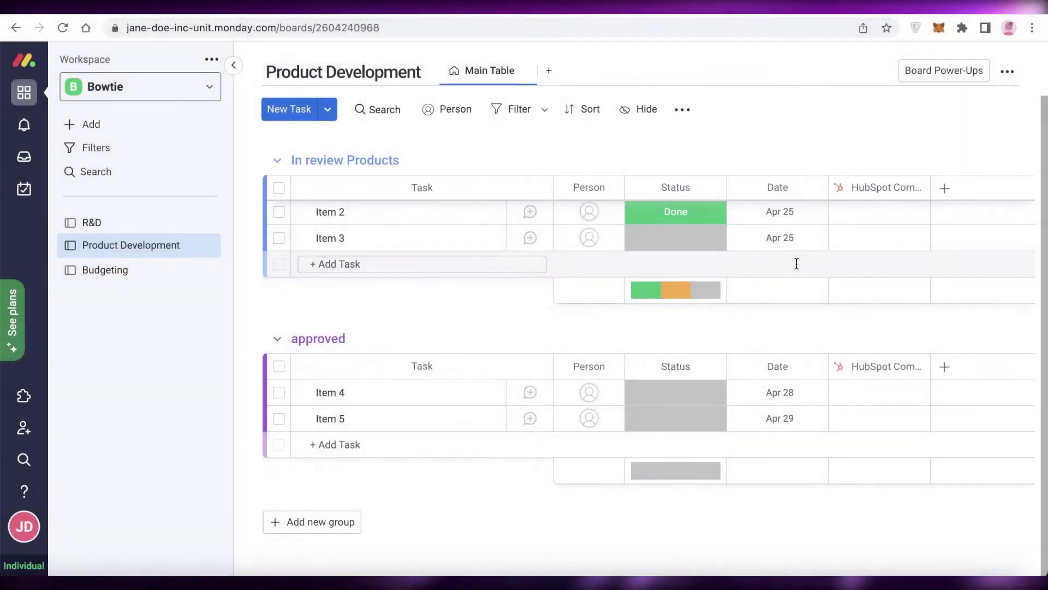
{"action": "scroll", "coordinate": [796, 263], "scroll_direction": "up", "scroll_amount": 2}
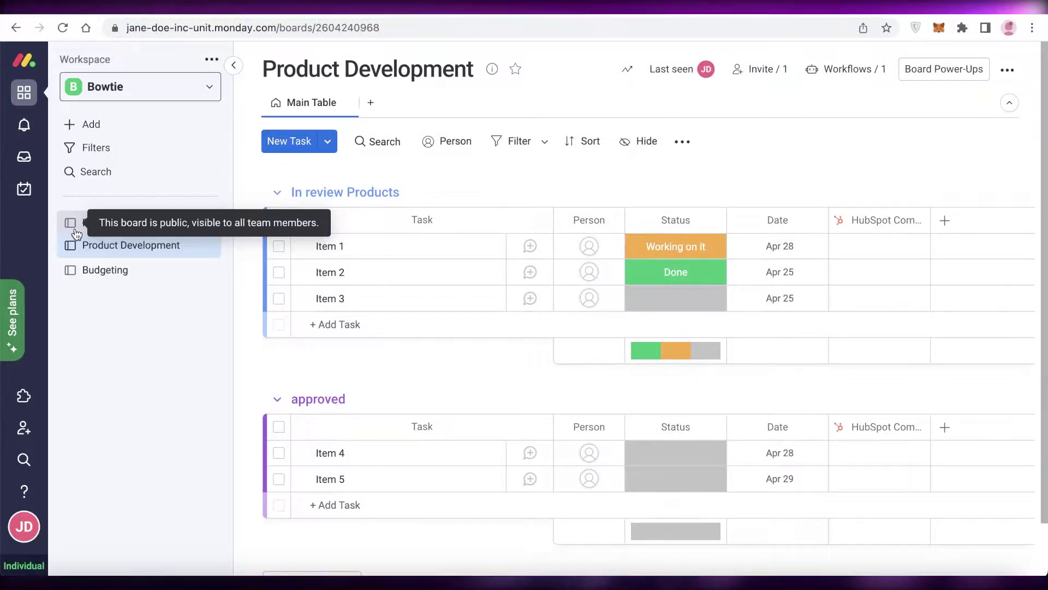
{"action": "left_click", "coordinate": [161, 89]}
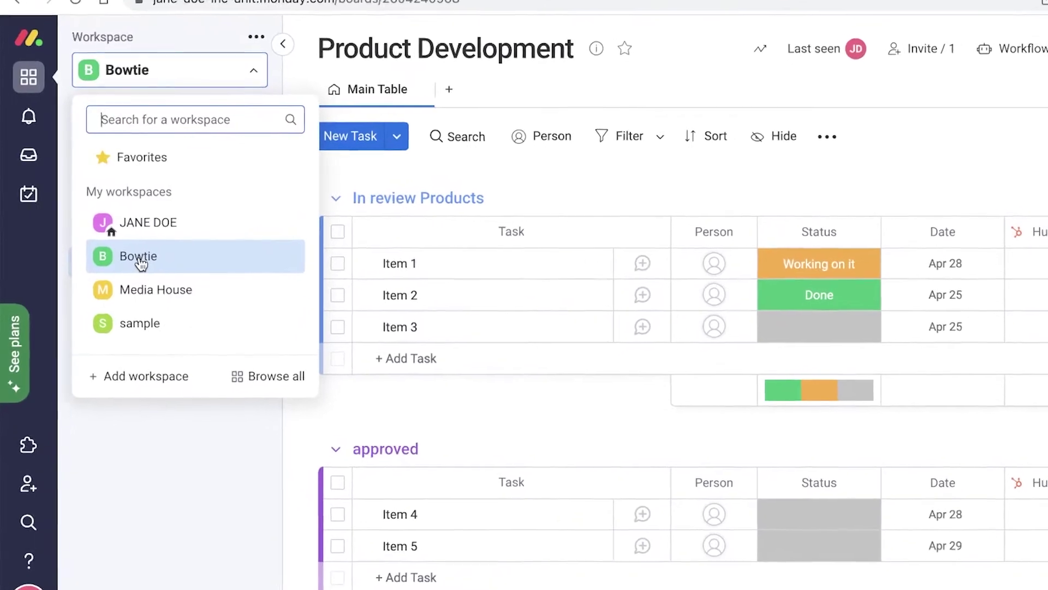
{"action": "left_click", "coordinate": [180, 294]}
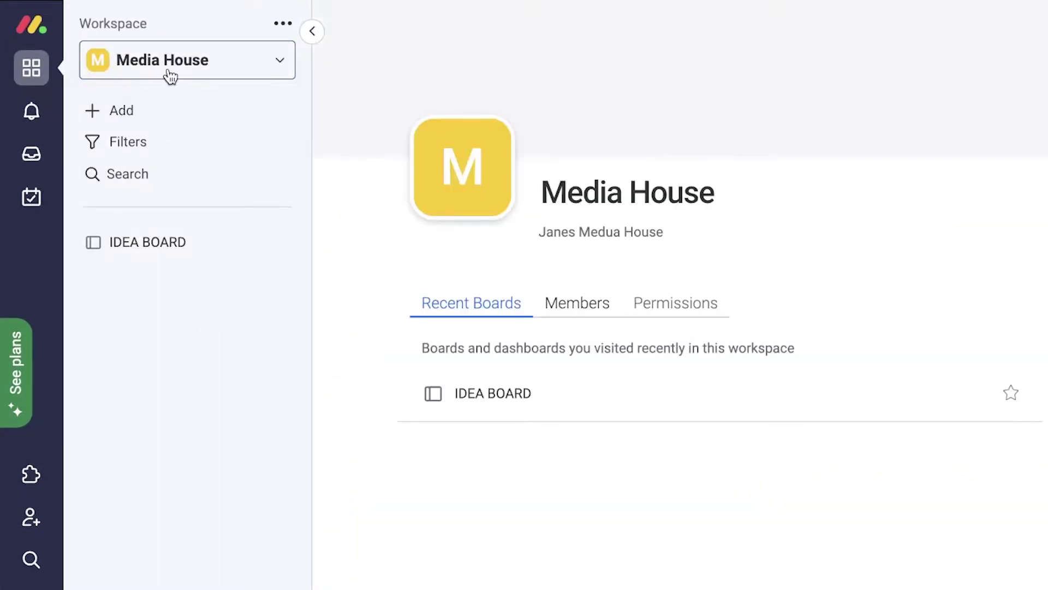
{"action": "left_click", "coordinate": [169, 72]}
{"action": "left_click", "coordinate": [169, 335]}
{"action": "left_click", "coordinate": [249, 65]}
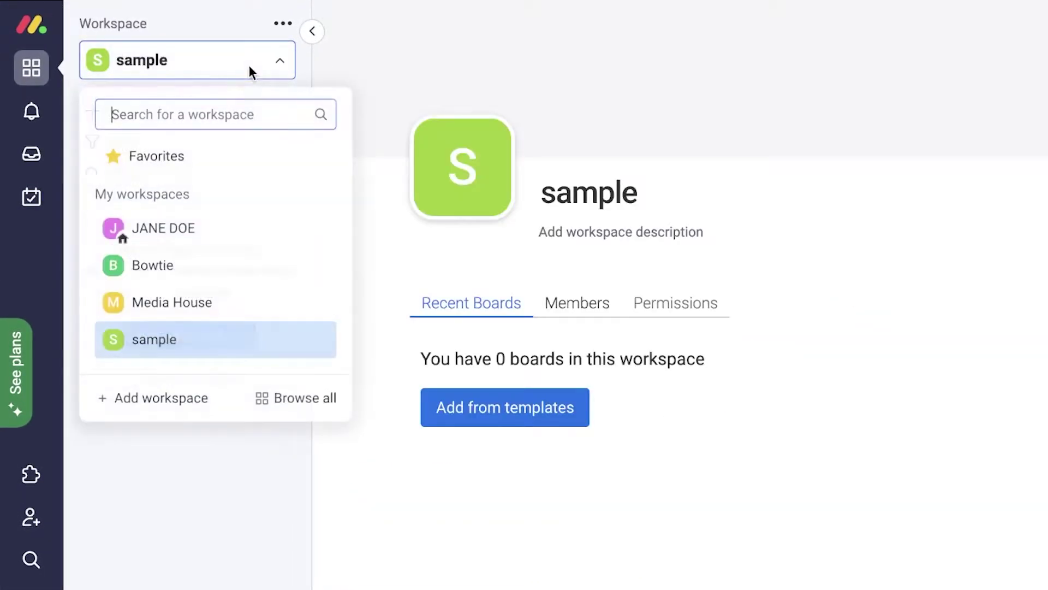
{"action": "left_click", "coordinate": [245, 459]}
{"action": "left_click", "coordinate": [228, 67]}
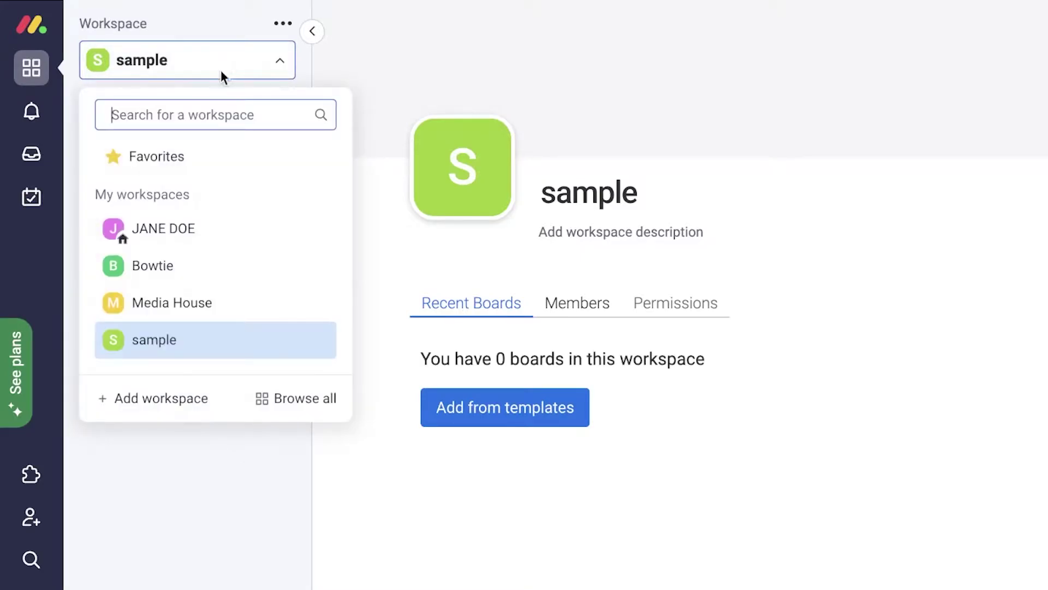
{"action": "left_click", "coordinate": [776, 287]}
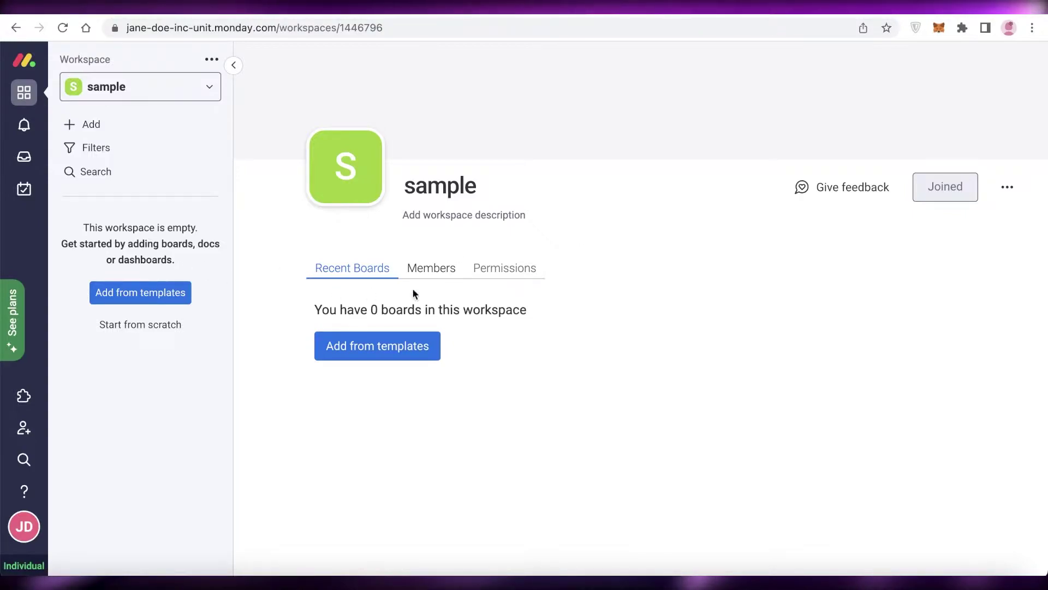
- Change the workspace title from 'sample' to 'customer issue'
{"action": "left_click", "coordinate": [462, 183]}
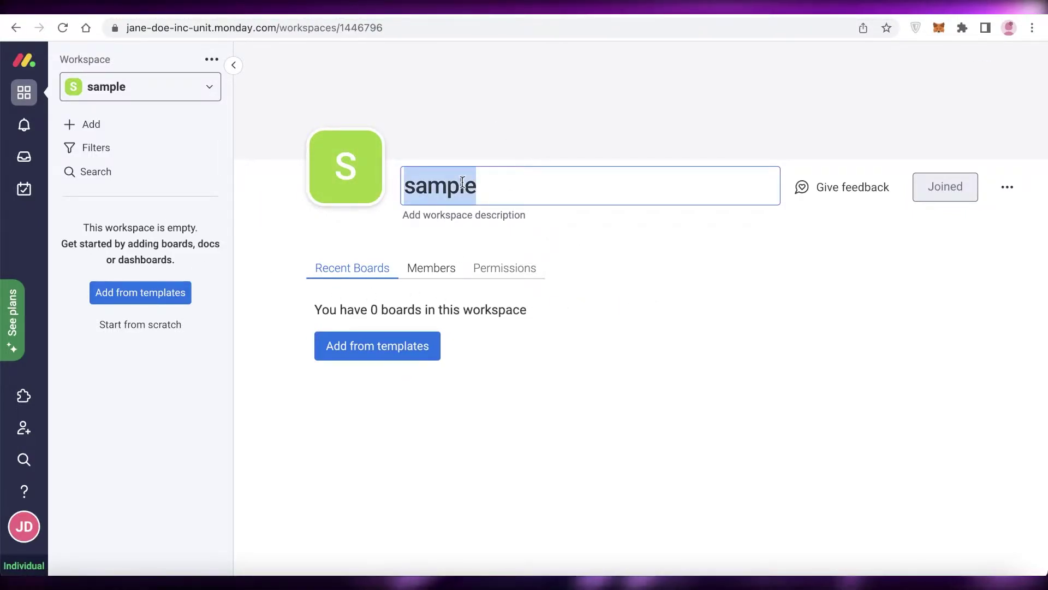
{"action": "type", "text": "customer issue"}
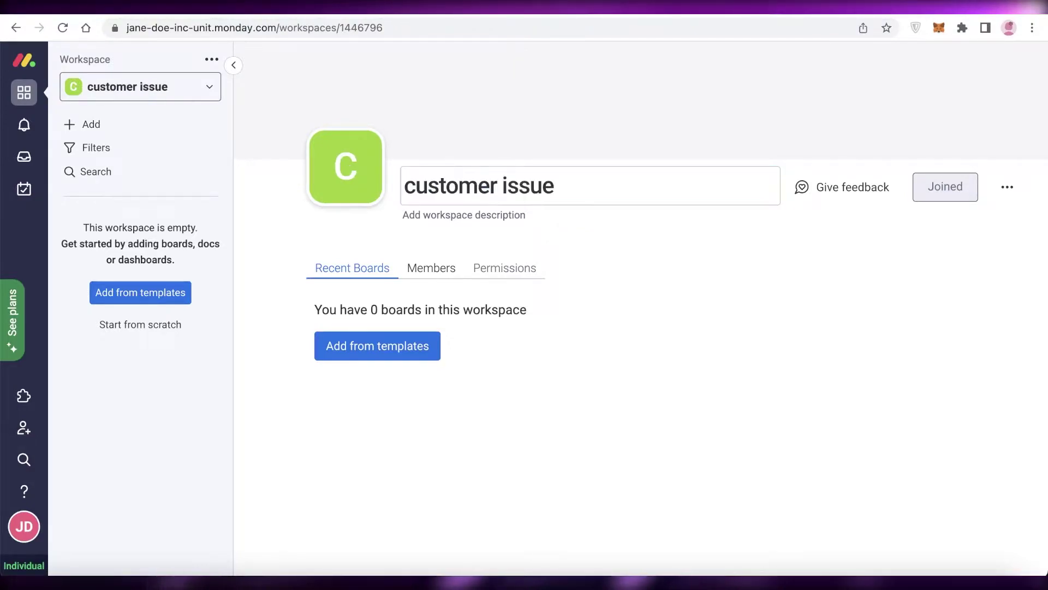
{"action": "key", "text": "Return"}
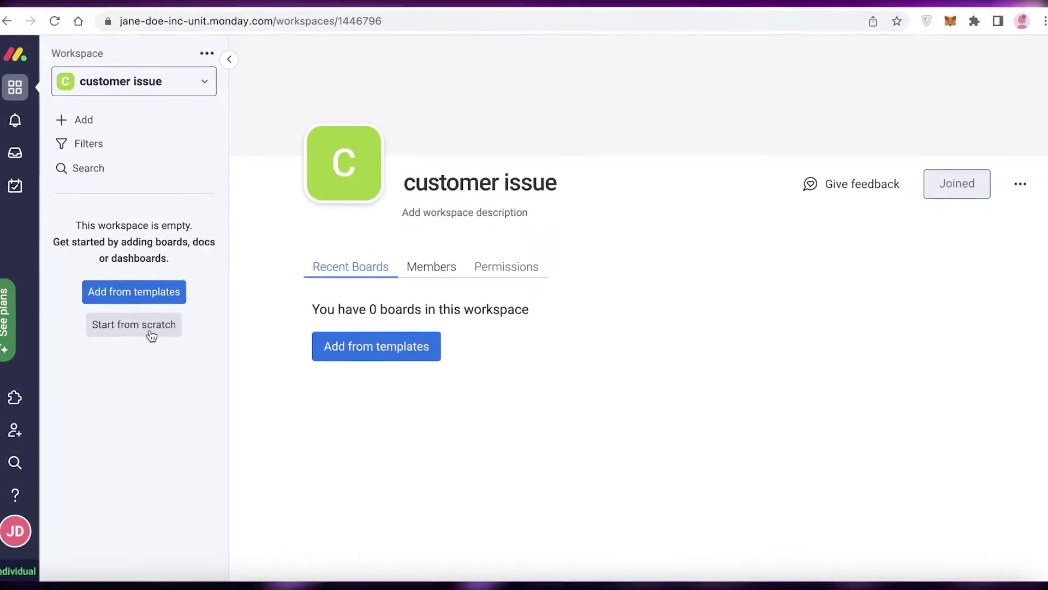
- Apply the CRM template from the Sales & CRM template gallery to the workspace
{"action": "left_click", "coordinate": [392, 355]}
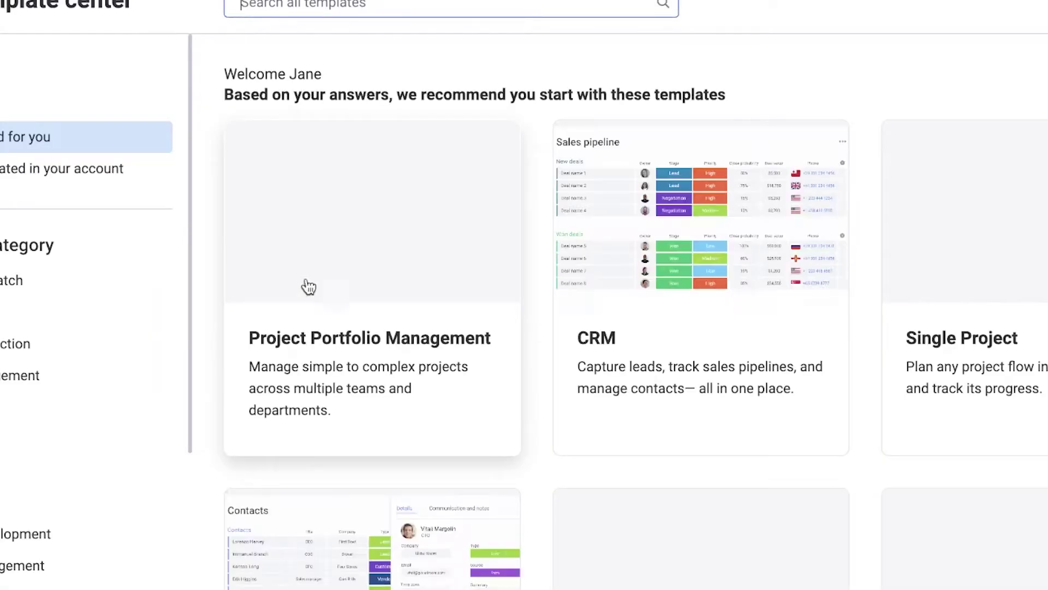
{"action": "scroll", "coordinate": [175, 219], "scroll_direction": "down", "scroll_amount": 5}
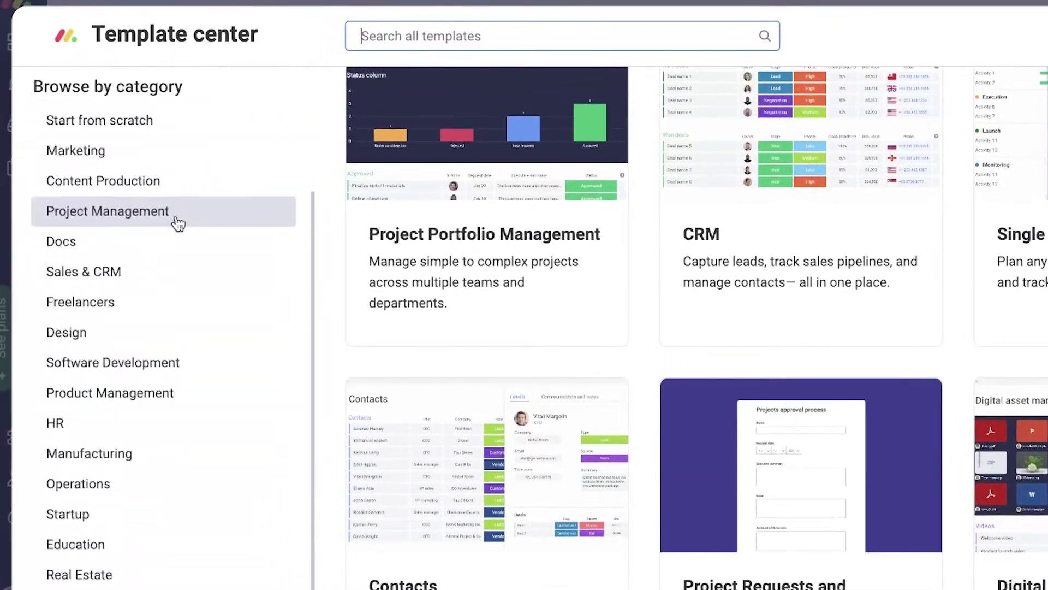
{"action": "left_click", "coordinate": [157, 185]}
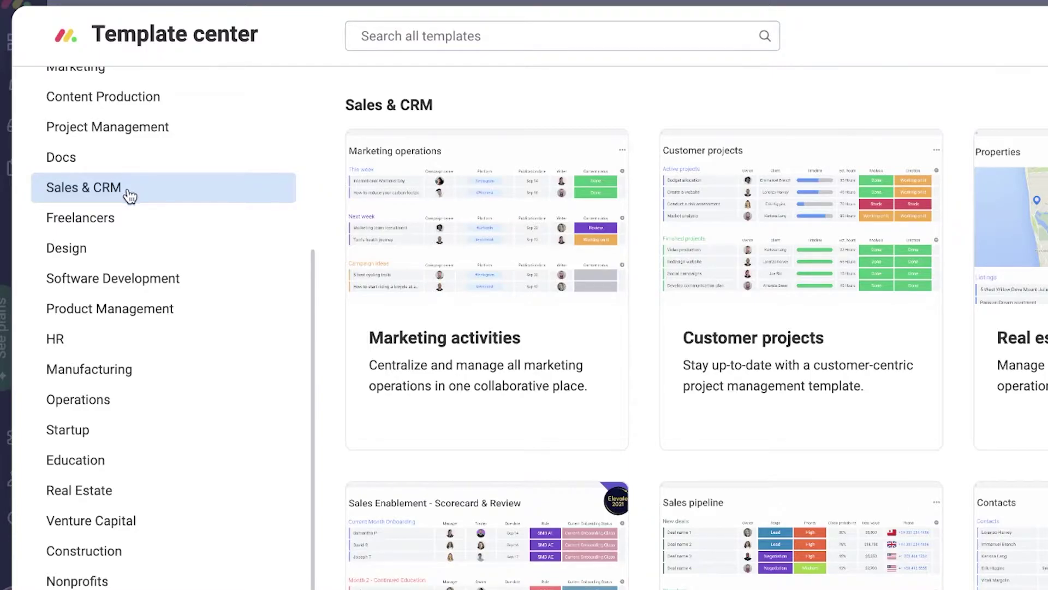
{"action": "scroll", "coordinate": [835, 264], "scroll_direction": "down", "scroll_amount": 5}
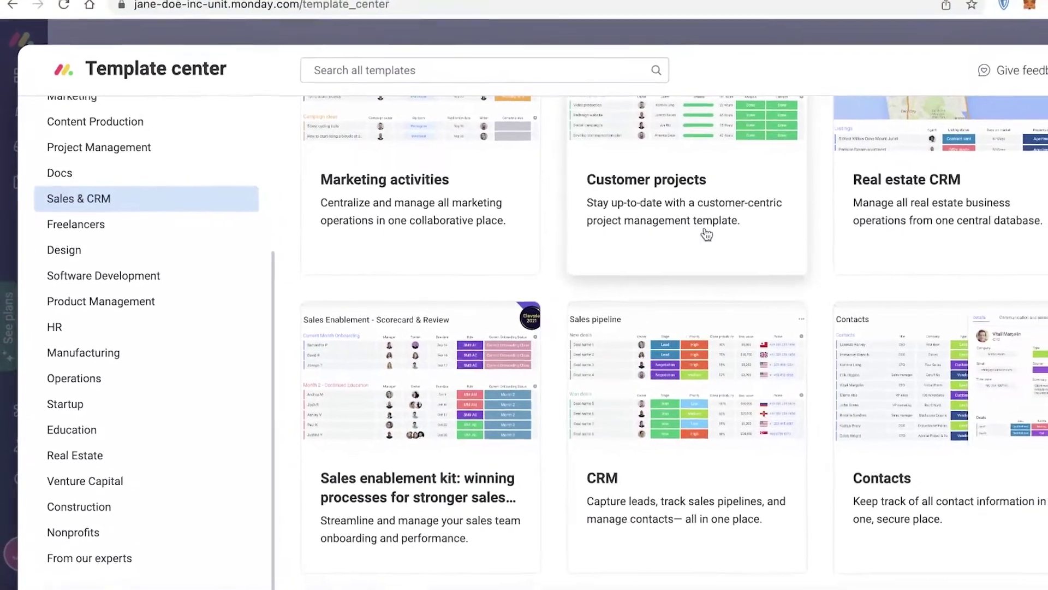
{"action": "scroll", "coordinate": [706, 234], "scroll_direction": "down", "scroll_amount": 5}
{"action": "scroll", "coordinate": [724, 226], "scroll_direction": "up", "scroll_amount": 3}
{"action": "left_click", "coordinate": [724, 228]}
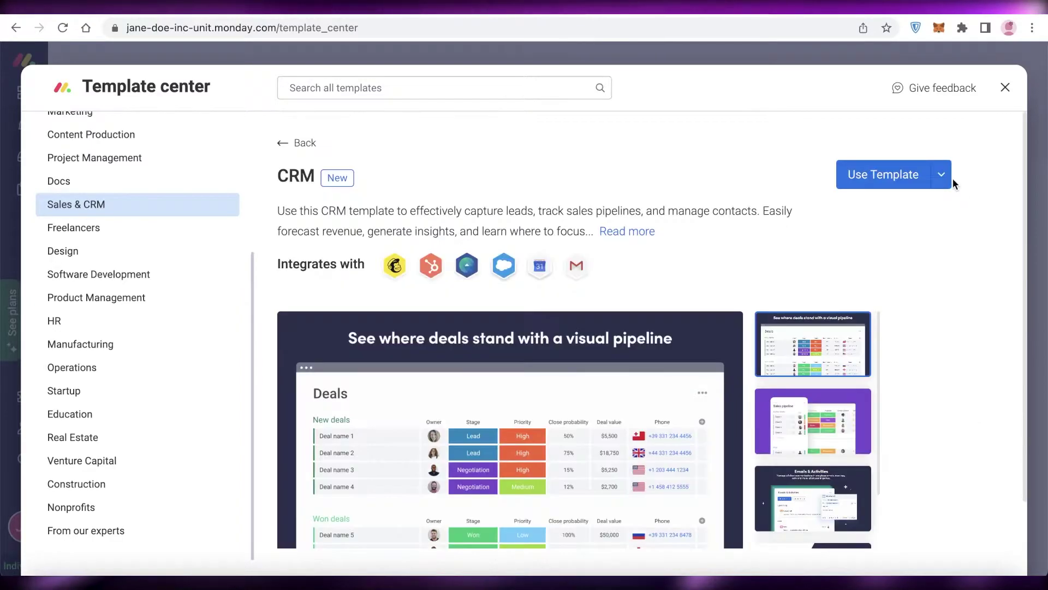
{"action": "left_click", "coordinate": [900, 173]}
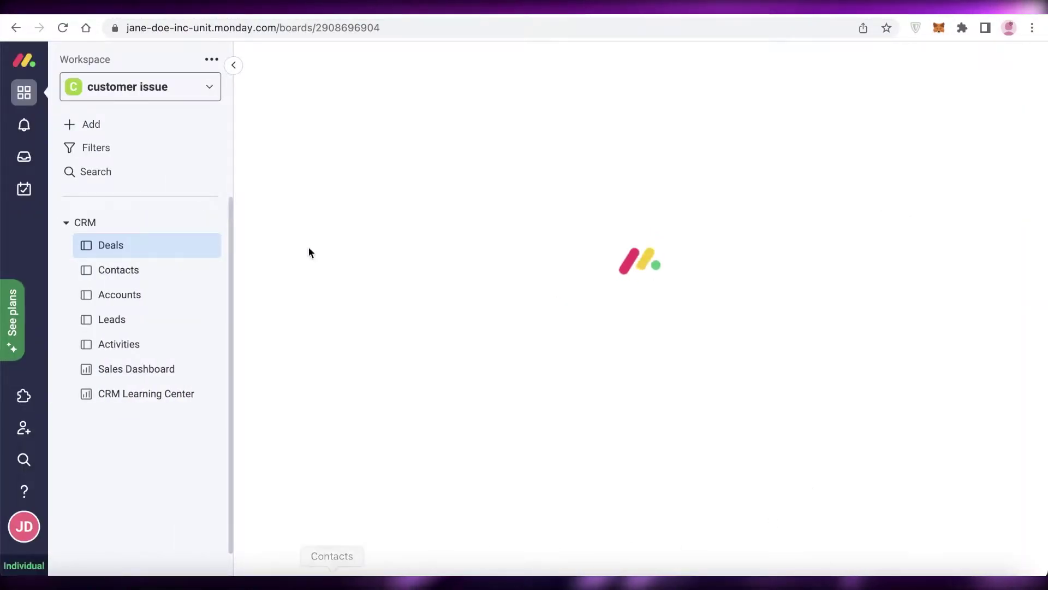
- Browse the Contacts, Accounts, Leads and Sales Dashboard boards, then delete the CRM folder
{"action": "scroll", "coordinate": [467, 270], "scroll_direction": "down", "scroll_amount": 2}
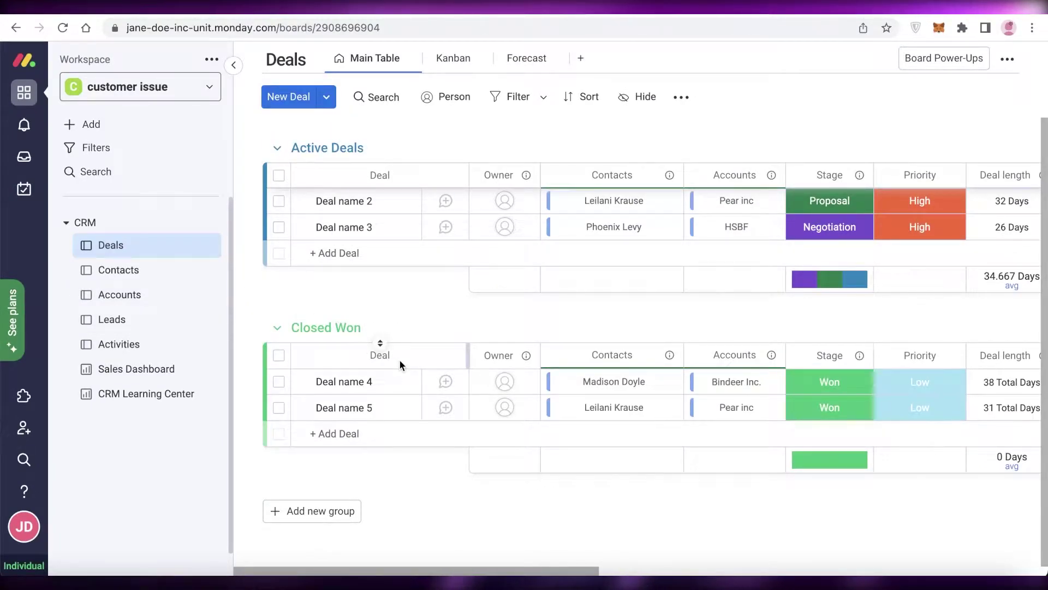
{"action": "scroll", "coordinate": [238, 254], "scroll_direction": "up", "scroll_amount": 3}
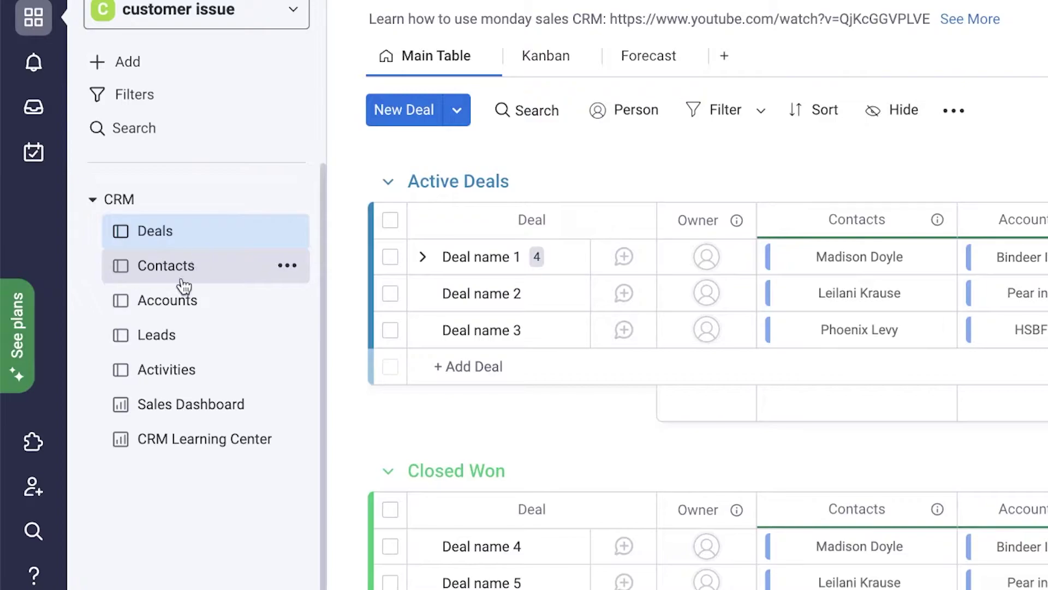
{"action": "left_click", "coordinate": [180, 279]}
{"action": "left_click", "coordinate": [170, 308]}
{"action": "left_click", "coordinate": [170, 337]}
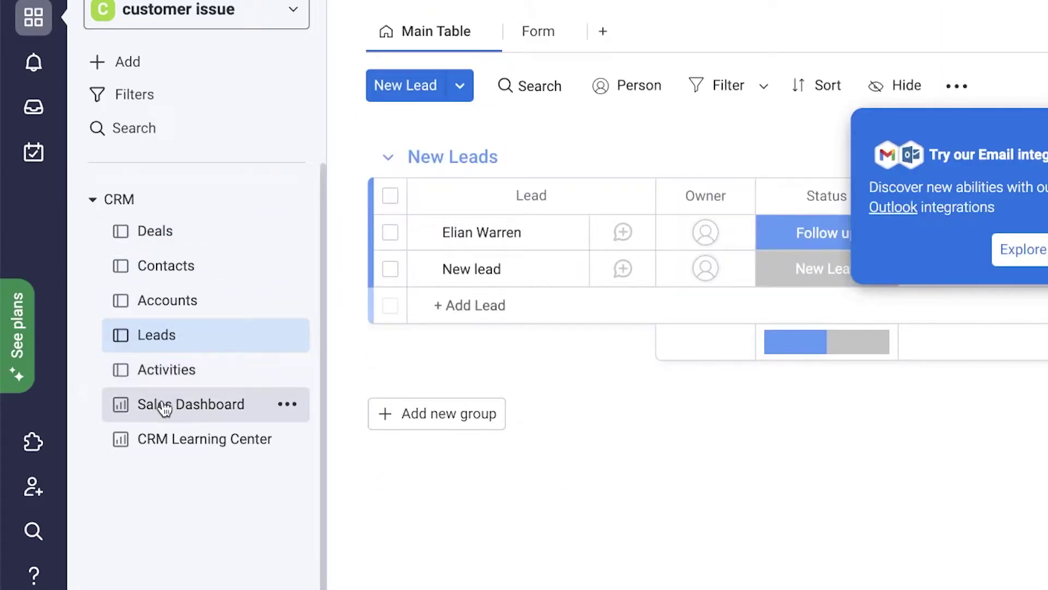
{"action": "left_click", "coordinate": [164, 406]}
{"action": "left_click", "coordinate": [106, 202]}
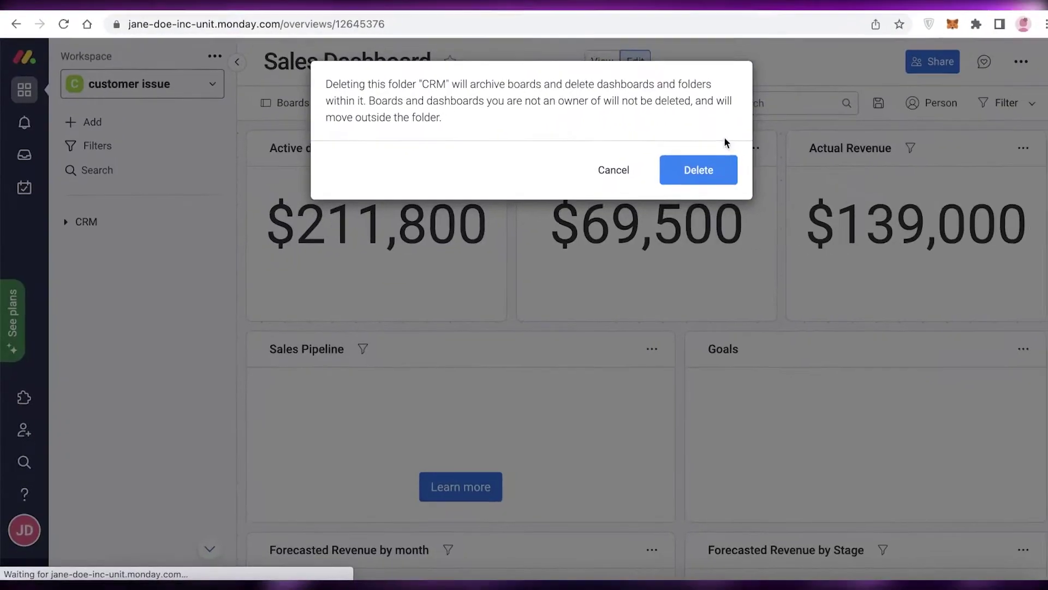
{"action": "left_click", "coordinate": [702, 170]}
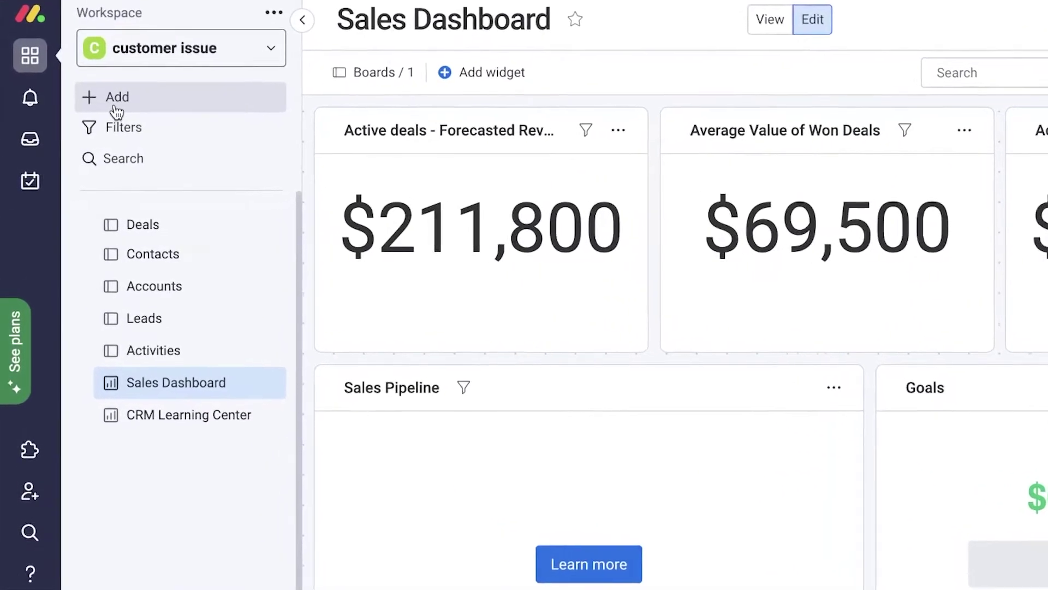
- Add a new board titled 'customer issues' to the customer issue workspace
{"action": "left_click", "coordinate": [141, 97]}
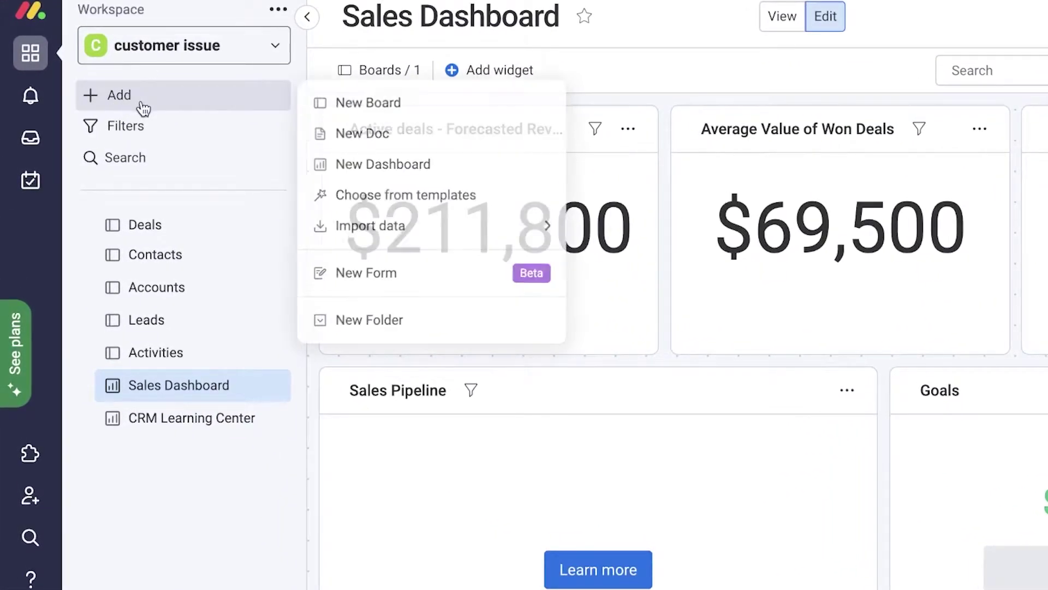
{"action": "left_click", "coordinate": [392, 104]}
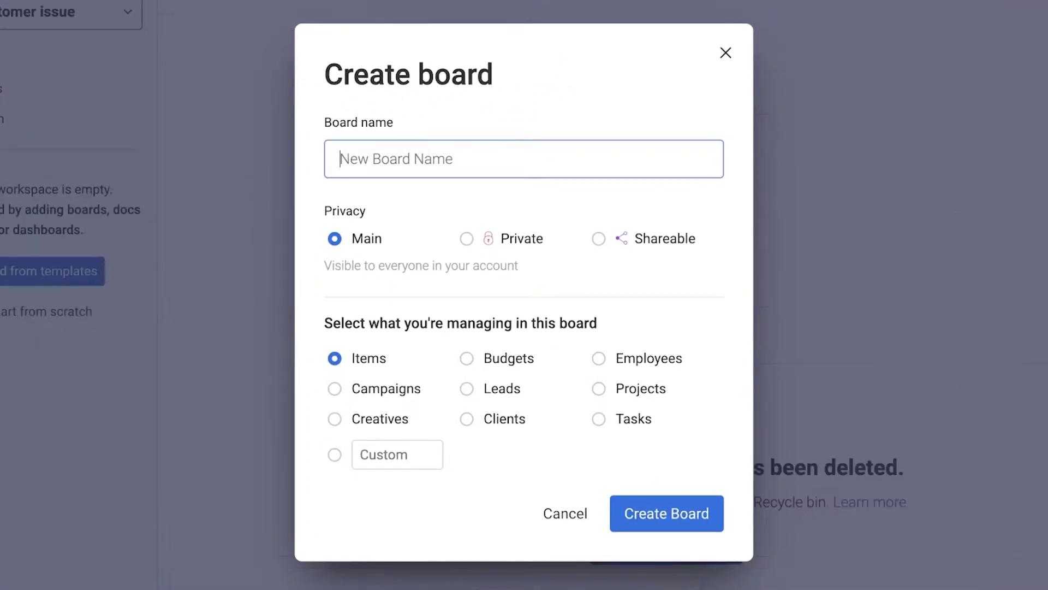
{"action": "type", "text": "customer issues"}
{"action": "key", "text": "Return"}
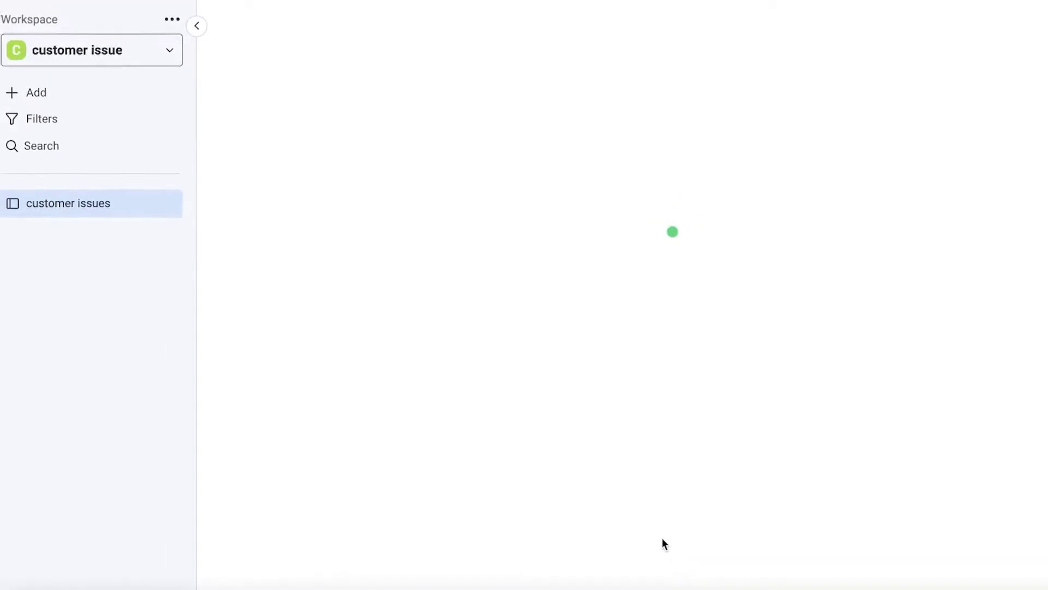
- Rename the group to 'In Progress Tickets'
{"action": "scroll", "coordinate": [786, 312], "scroll_direction": "down", "scroll_amount": 1}
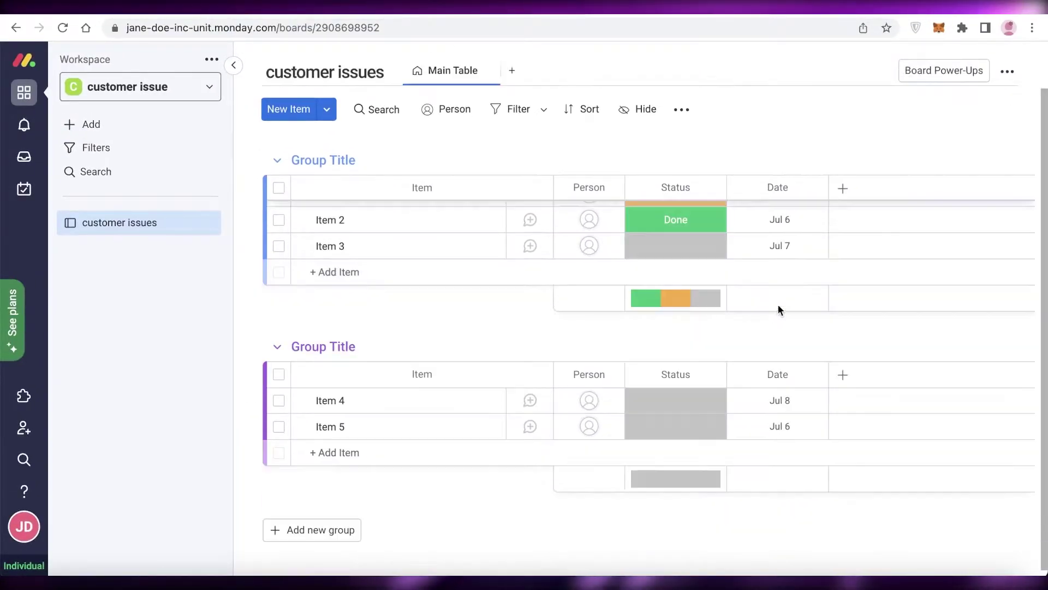
{"action": "scroll", "coordinate": [779, 306], "scroll_direction": "up", "scroll_amount": 1}
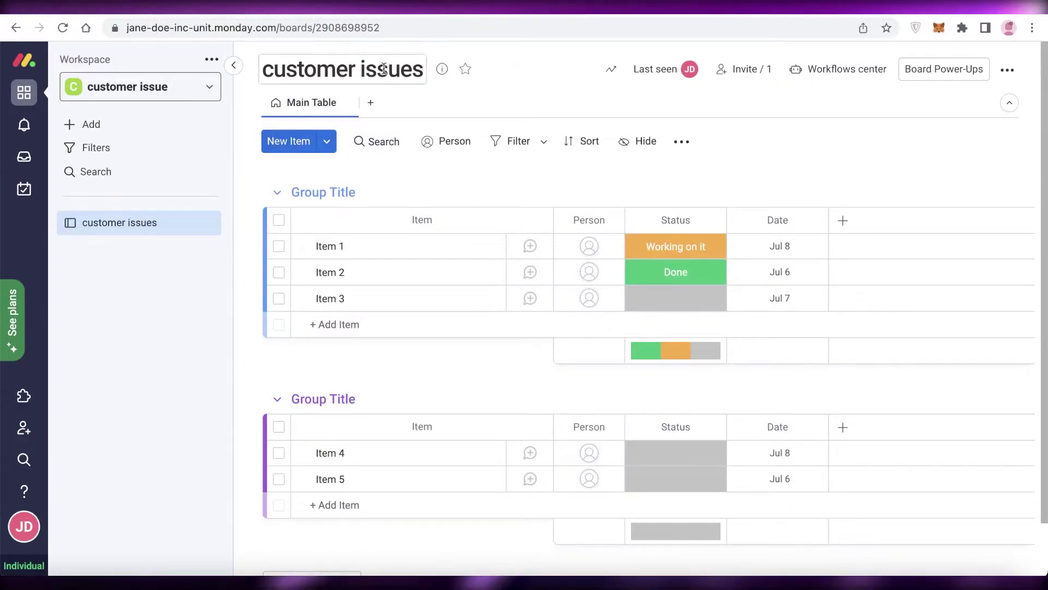
{"action": "double_click", "coordinate": [310, 192]}
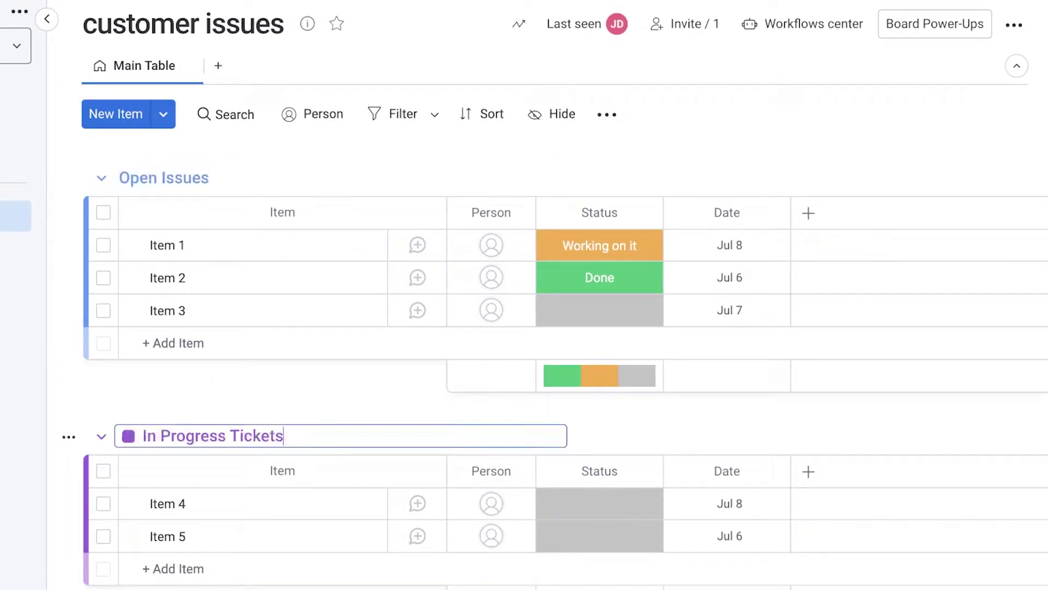
{"action": "left_click", "coordinate": [17, 446]}
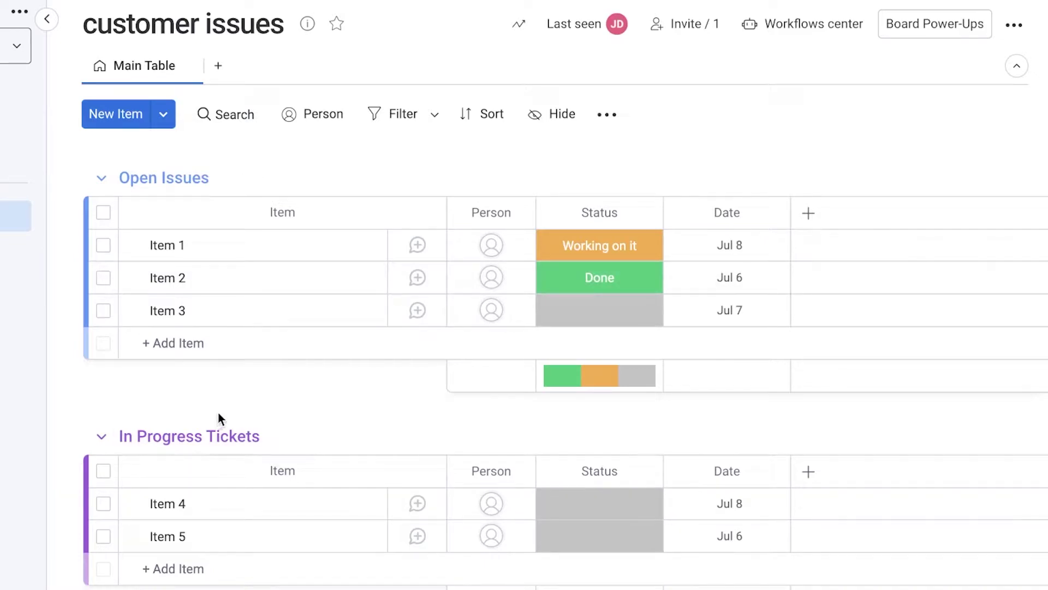
- Add a new group at the bottom of the board
{"action": "scroll", "coordinate": [218, 415], "scroll_direction": "down", "scroll_amount": 2}
{"action": "scroll", "coordinate": [159, 562], "scroll_direction": "down", "scroll_amount": 1}
{"action": "left_click", "coordinate": [159, 540]}
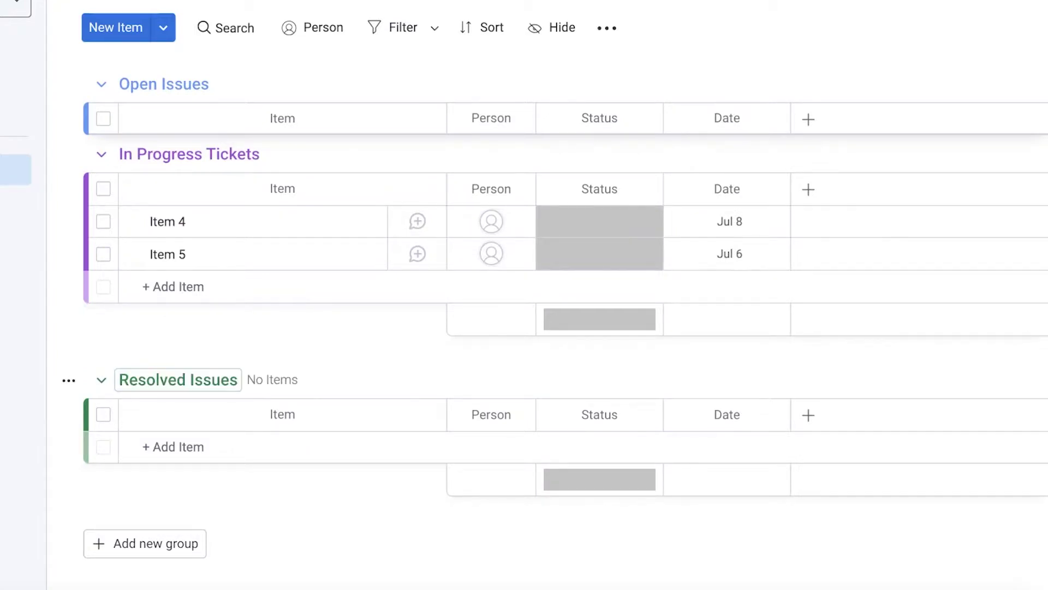
- Add a new group named 'Unresolvable Issues'
{"action": "left_click", "coordinate": [164, 546]}
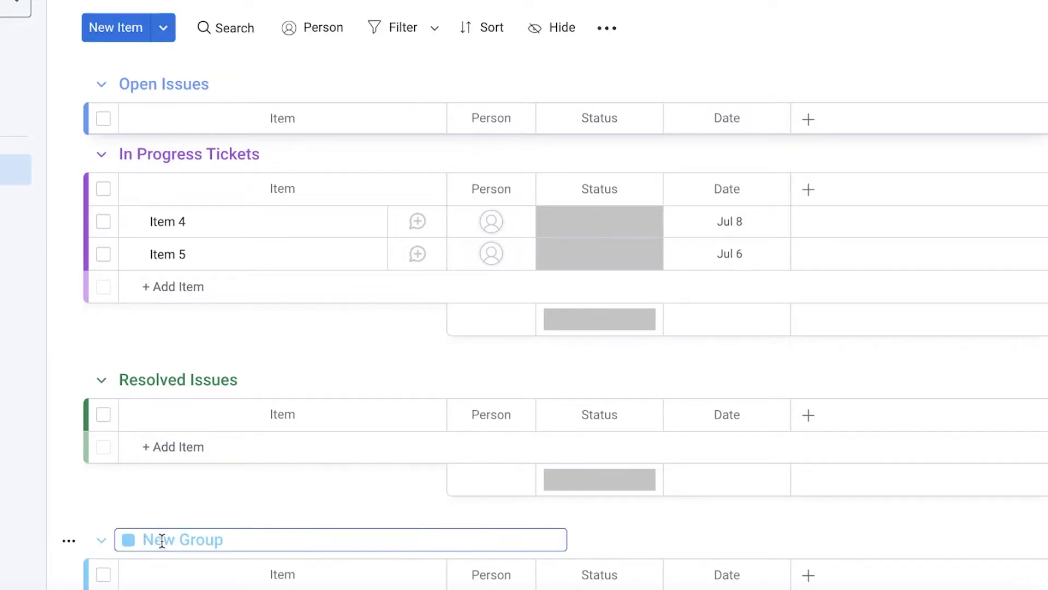
{"action": "type", "text": "Unresolvable Issues"}
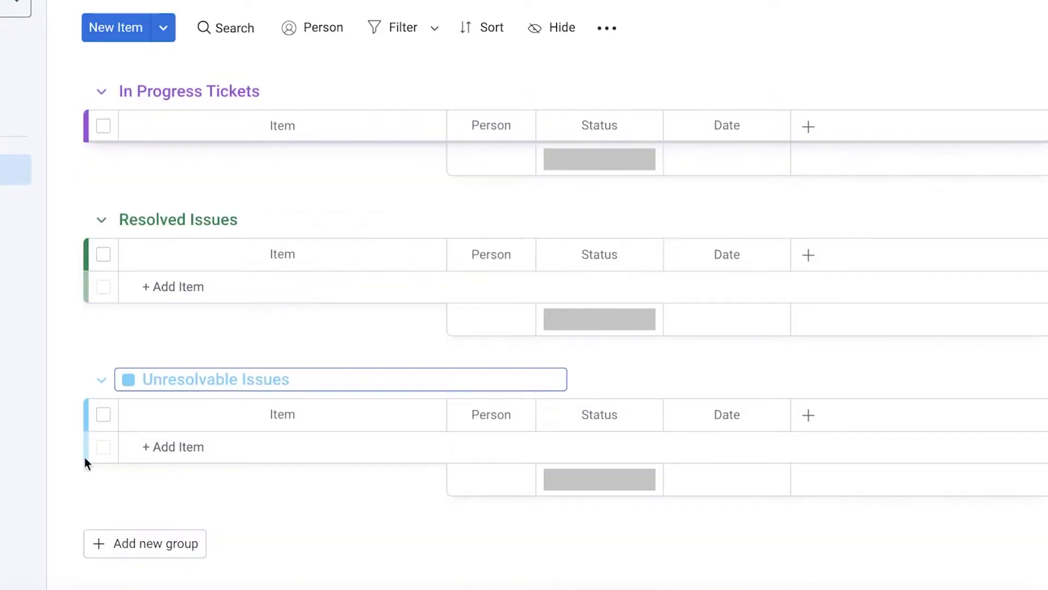
{"action": "key", "text": "Return"}
- Add another group named 'Invalid Issues'
{"action": "left_click", "coordinate": [121, 556]}
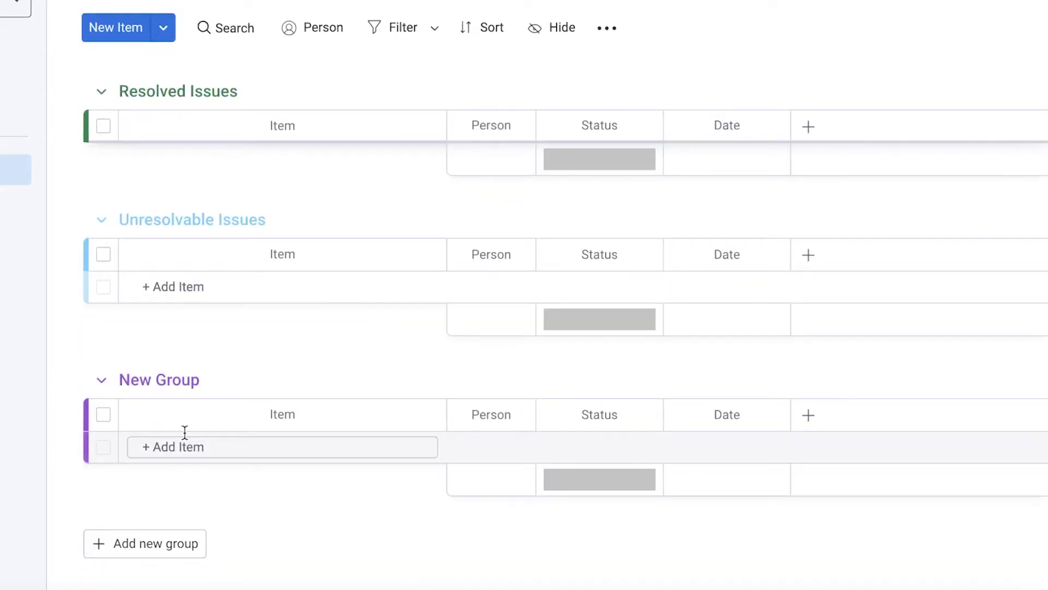
{"action": "left_click", "coordinate": [184, 382]}
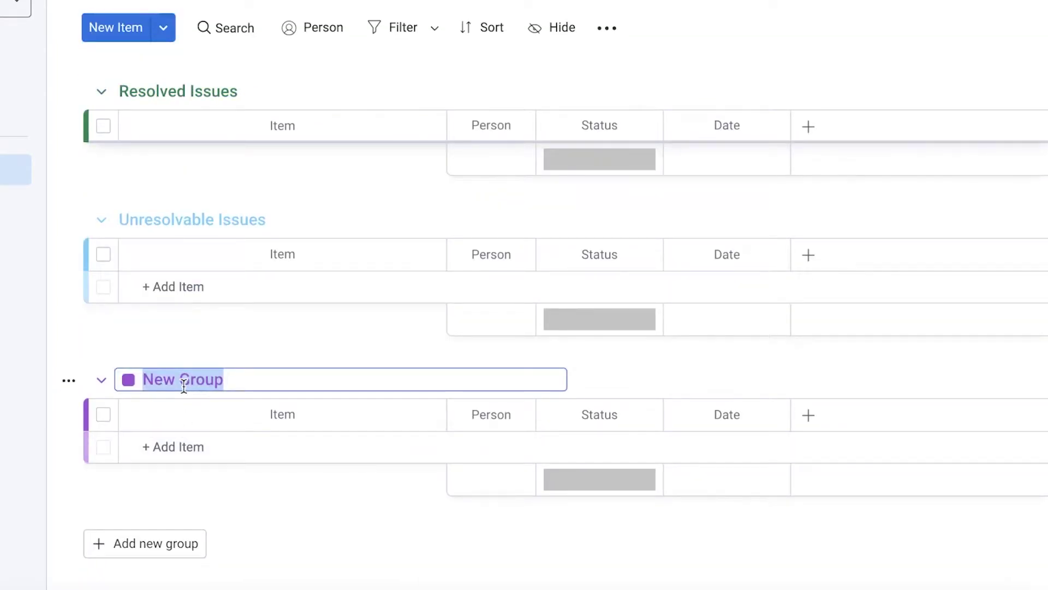
{"action": "type", "text": "Invalid Issues"}
{"action": "key", "text": "Return"}
- Review the groups and open the Invalid Issues group's options menu
{"action": "scroll", "coordinate": [136, 360], "scroll_direction": "up", "scroll_amount": 10}
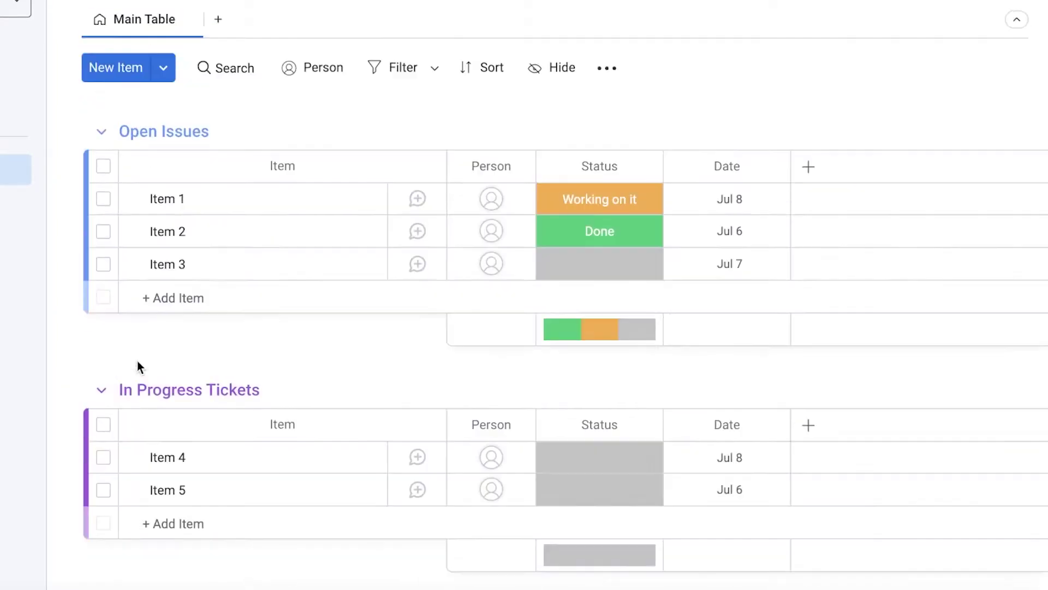
{"action": "scroll", "coordinate": [235, 246], "scroll_direction": "down", "scroll_amount": 10}
{"action": "scroll", "coordinate": [246, 295], "scroll_direction": "up", "scroll_amount": 10}
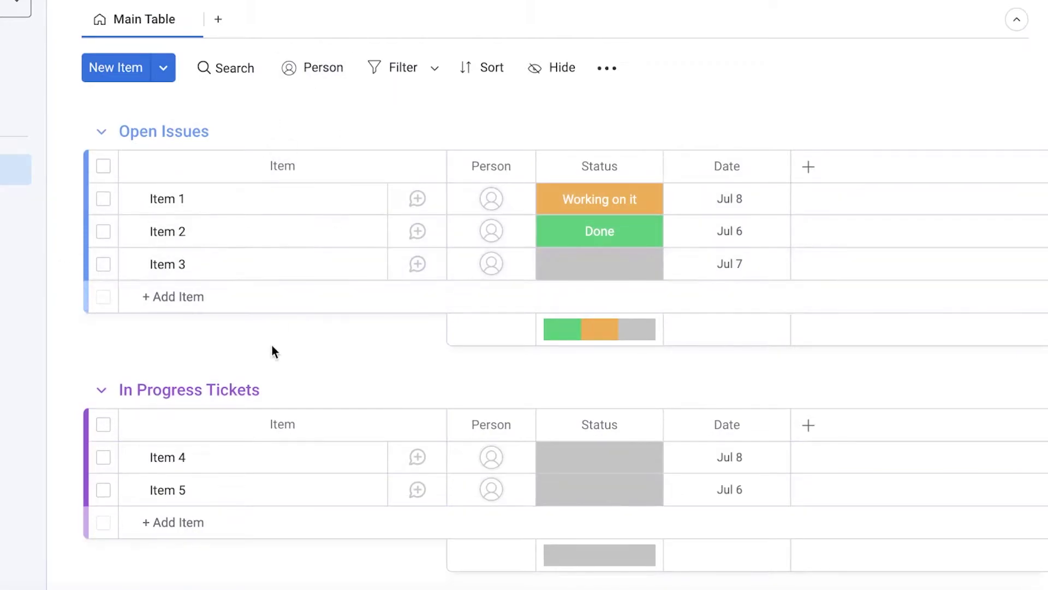
{"action": "scroll", "coordinate": [241, 335], "scroll_direction": "down", "scroll_amount": 10}
{"action": "scroll", "coordinate": [176, 294], "scroll_direction": "up", "scroll_amount": 12}
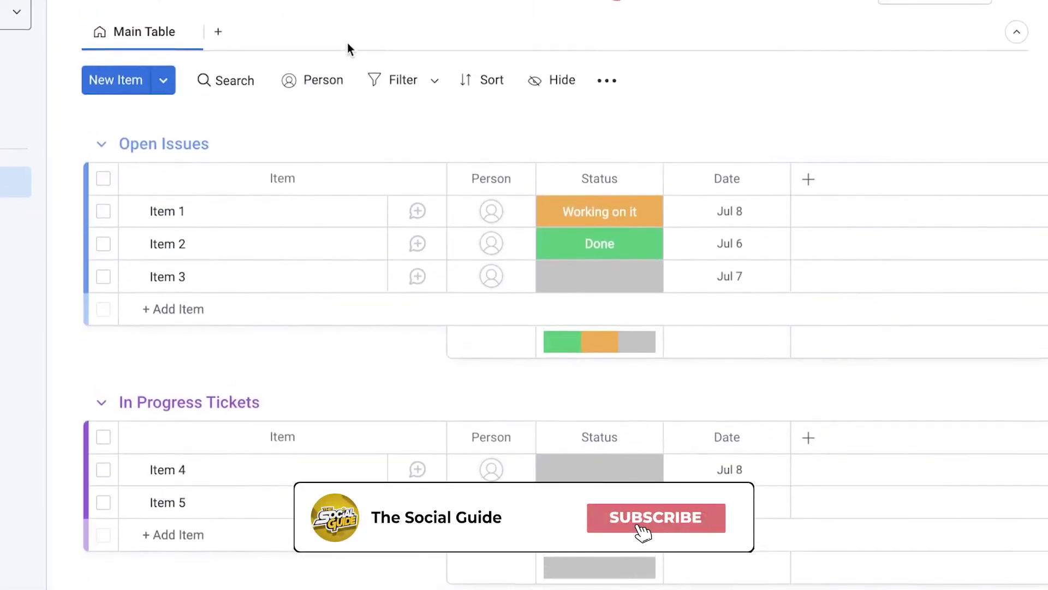
{"action": "scroll", "coordinate": [234, 260], "scroll_direction": "down", "scroll_amount": 10}
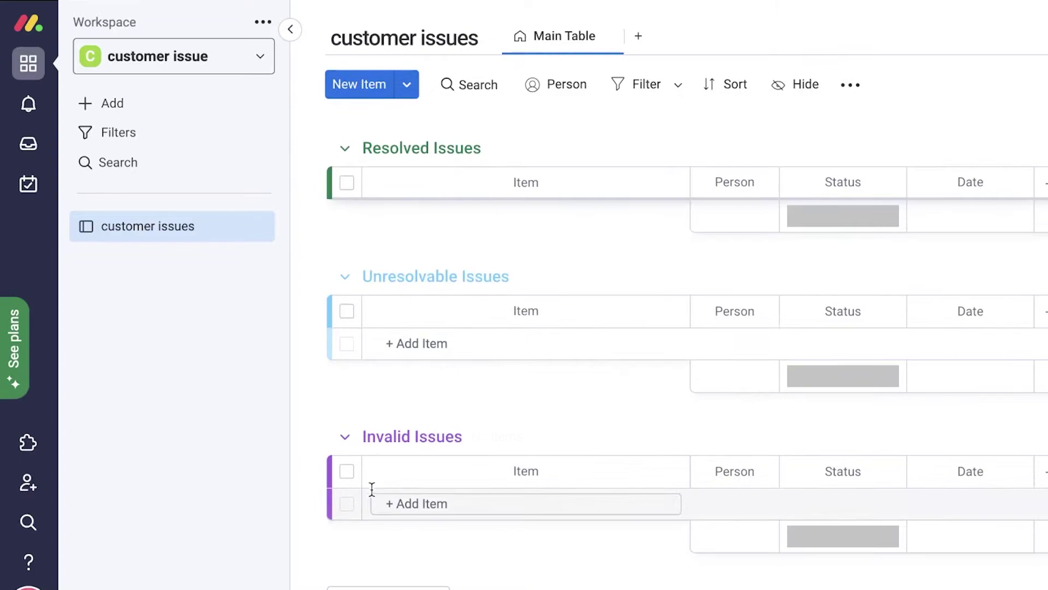
{"action": "left_click", "coordinate": [379, 440]}
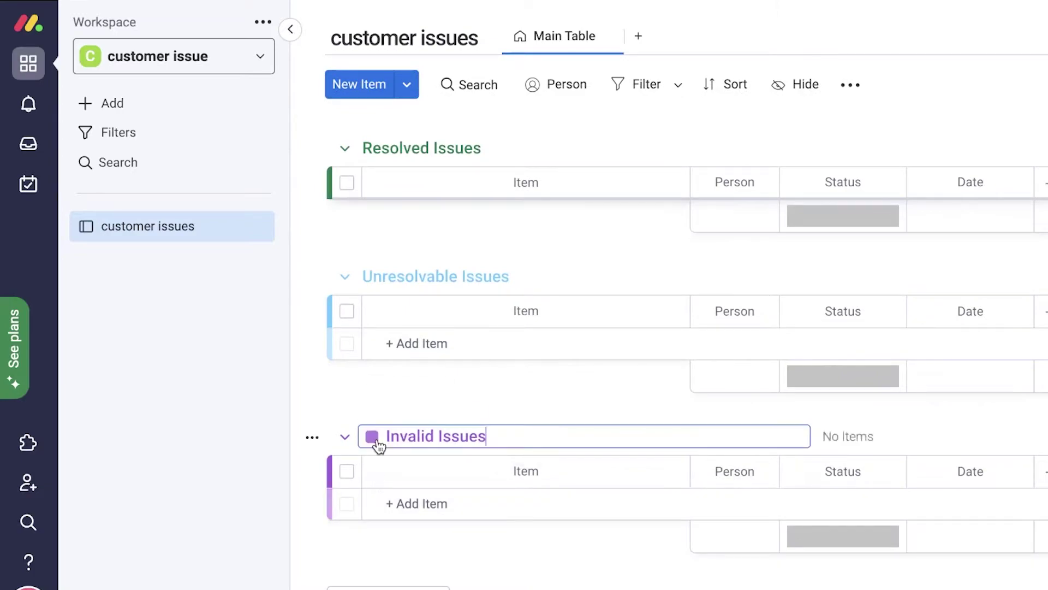
{"action": "left_click", "coordinate": [312, 436]}
{"action": "scroll", "coordinate": [804, 469], "scroll_direction": "down", "scroll_amount": 3}
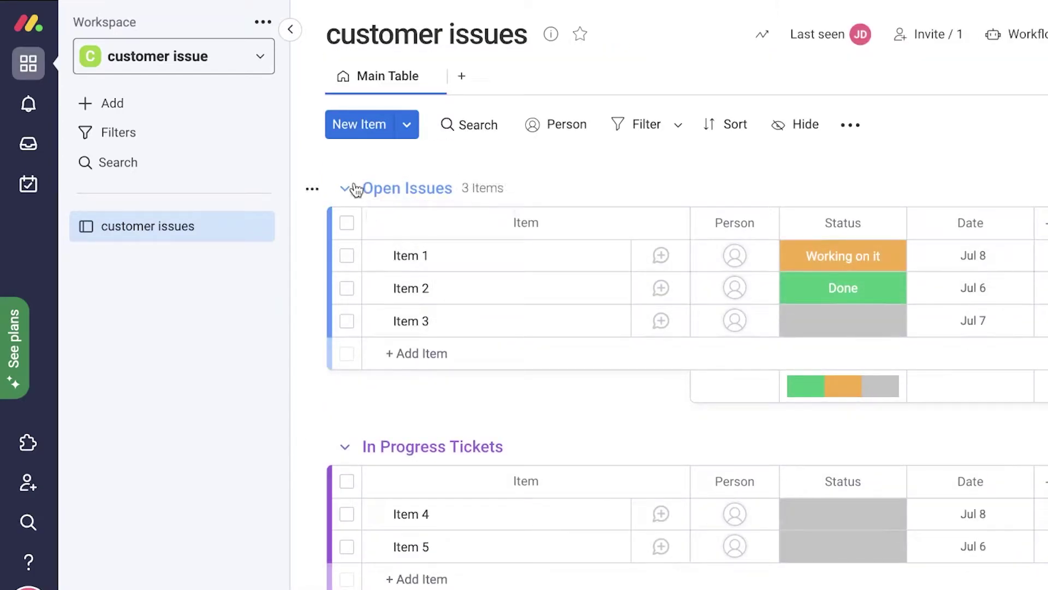
- Change the Open Issues group colour to light green
{"action": "left_click", "coordinate": [355, 189]}
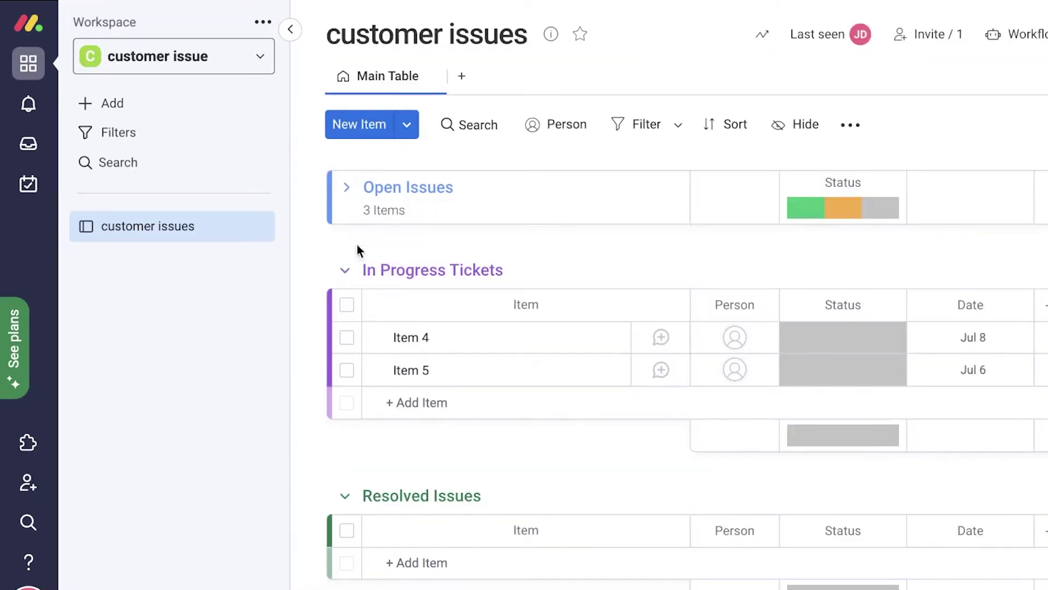
{"action": "left_click", "coordinate": [346, 192]}
{"action": "left_click", "coordinate": [312, 191]}
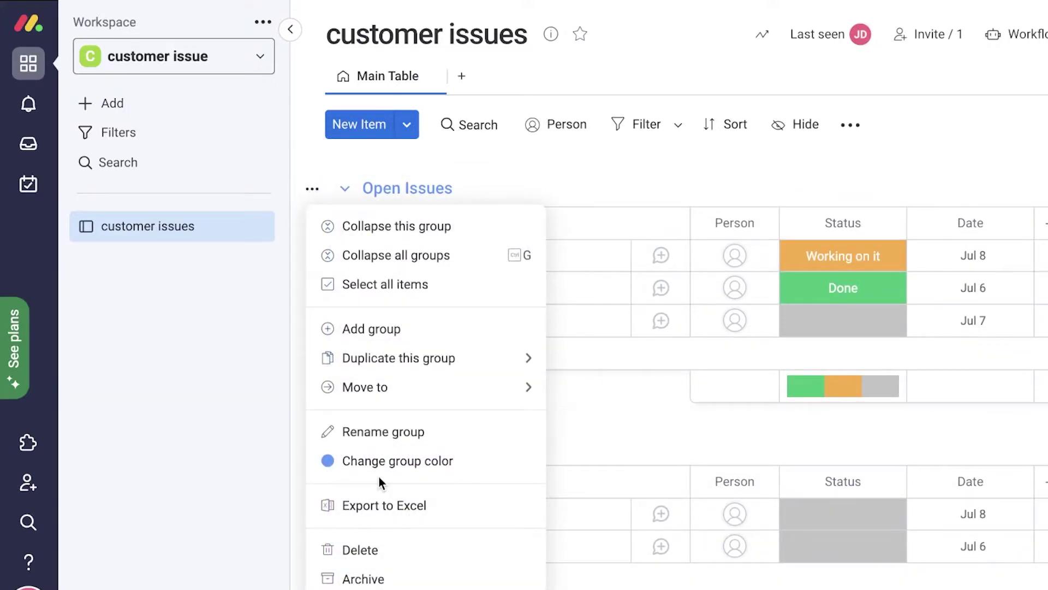
{"action": "left_click", "coordinate": [345, 464]}
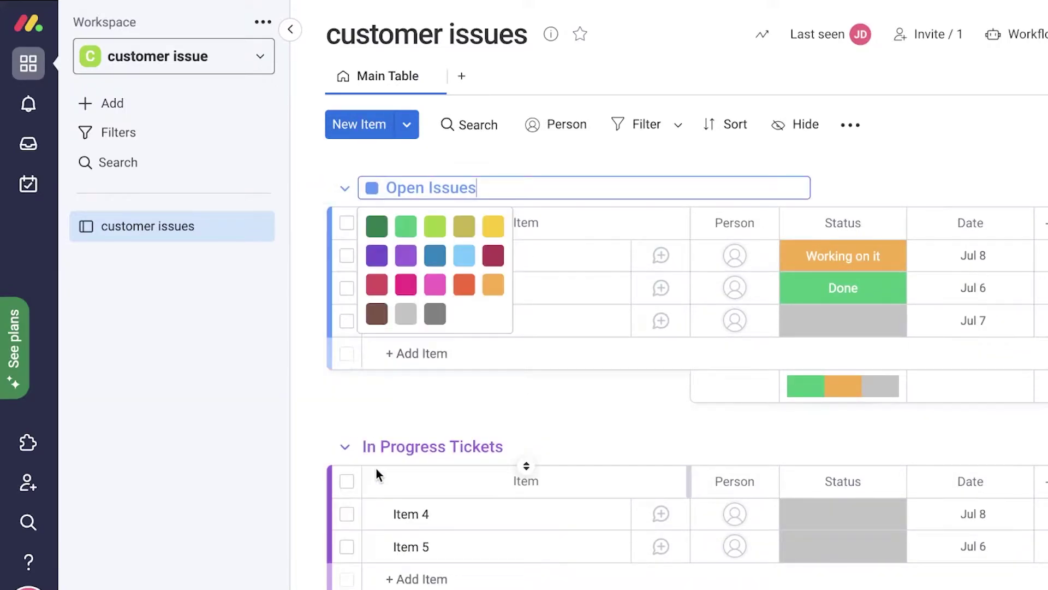
{"action": "left_click", "coordinate": [406, 226]}
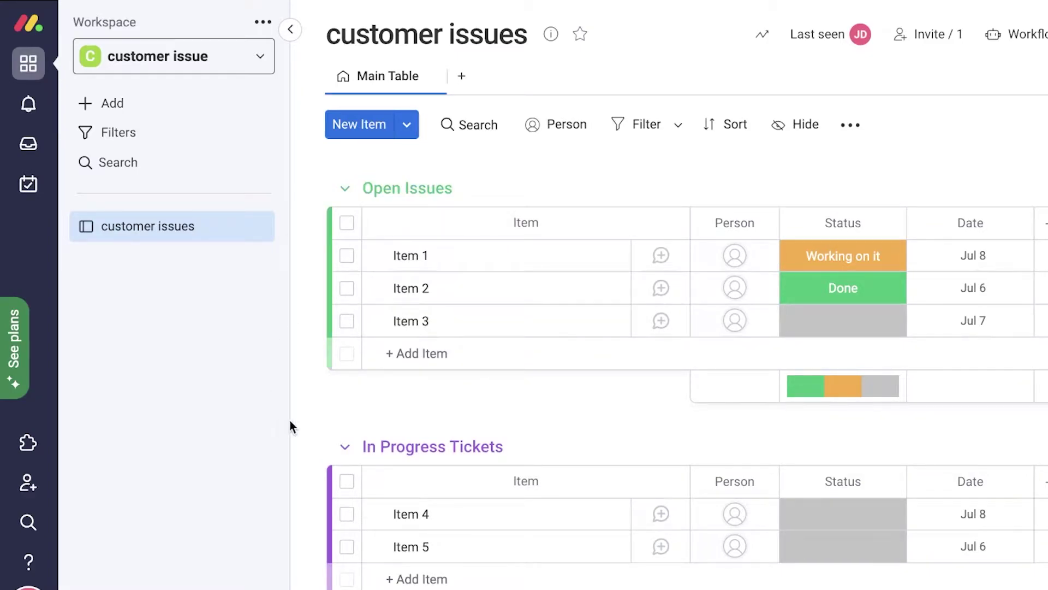
- Change the Unresolvable Issues group colour to dark red
{"action": "scroll", "coordinate": [328, 388], "scroll_direction": "down", "scroll_amount": 2}
{"action": "scroll", "coordinate": [340, 365], "scroll_direction": "down", "scroll_amount": 5}
{"action": "scroll", "coordinate": [301, 325], "scroll_direction": "up", "scroll_amount": 2}
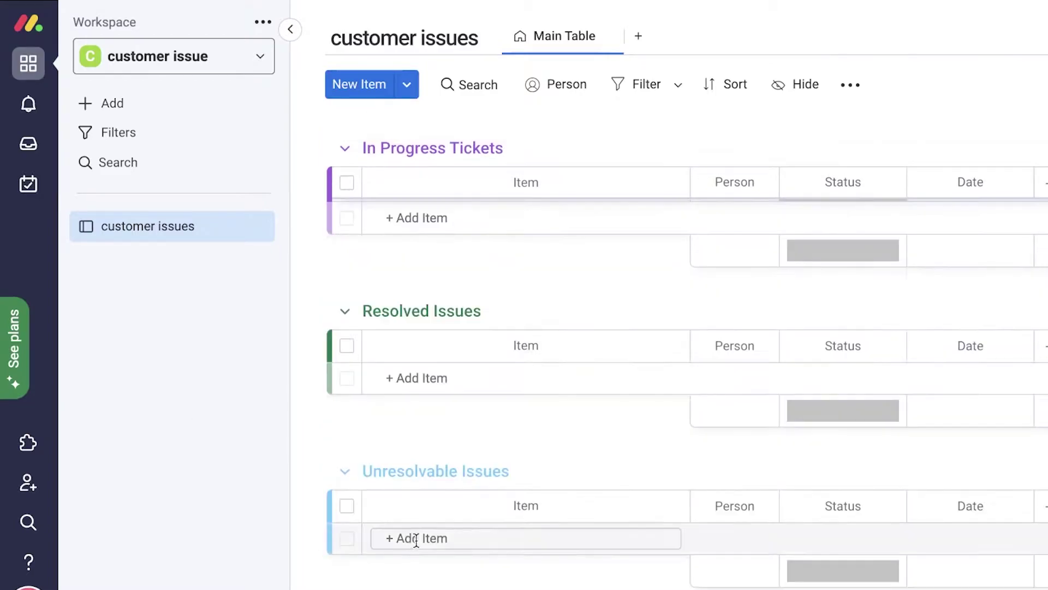
{"action": "left_click", "coordinate": [346, 470]}
{"action": "left_click", "coordinate": [311, 470]}
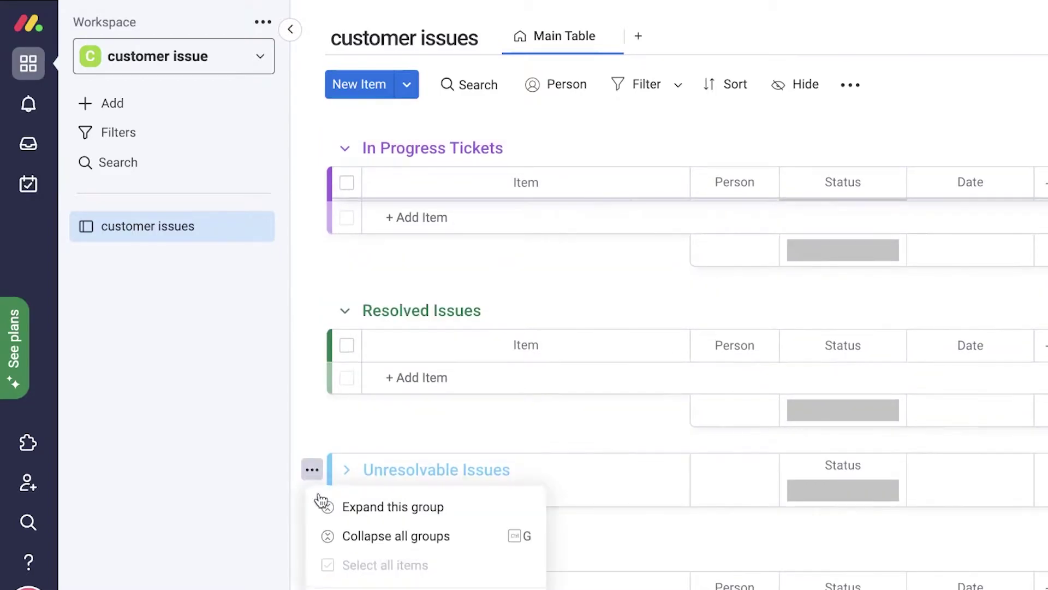
{"action": "scroll", "coordinate": [350, 492], "scroll_direction": "down", "scroll_amount": 2}
{"action": "left_click", "coordinate": [372, 580]}
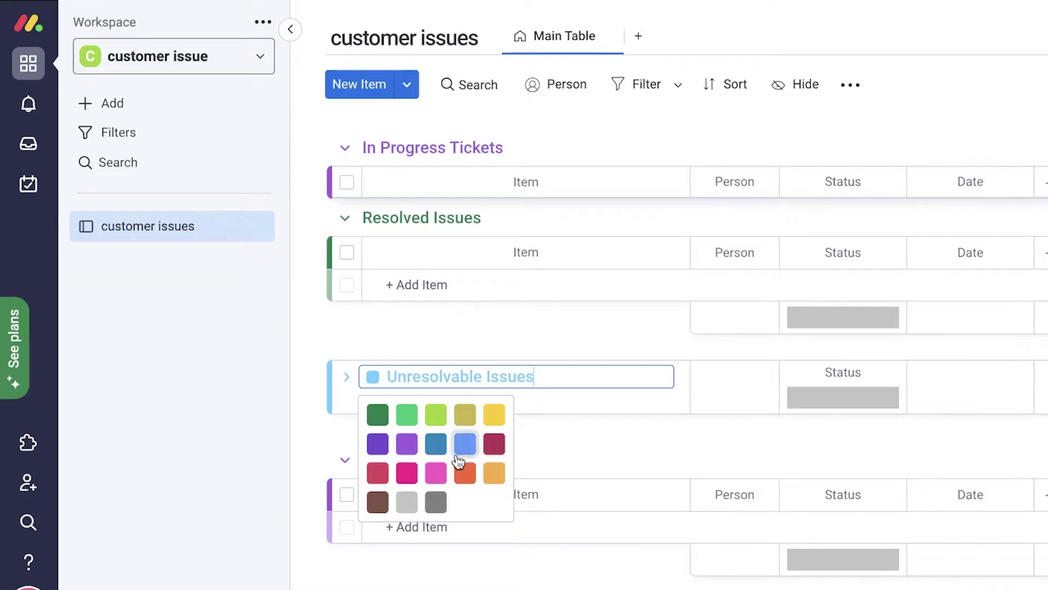
{"action": "left_click", "coordinate": [501, 445]}
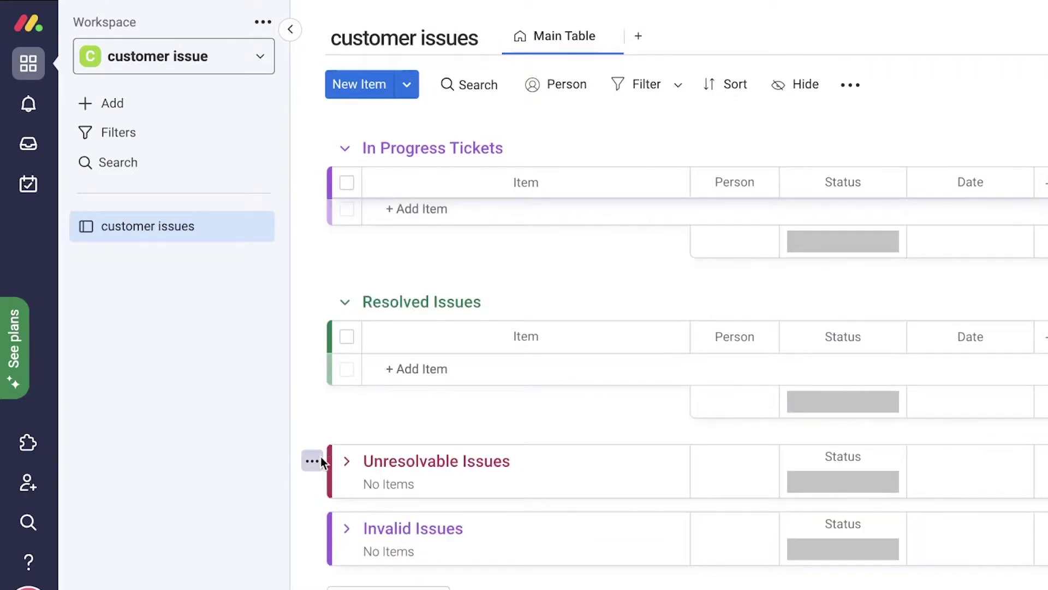
- Give the Invalid Issues group a new colour
{"action": "left_click", "coordinate": [312, 528]}
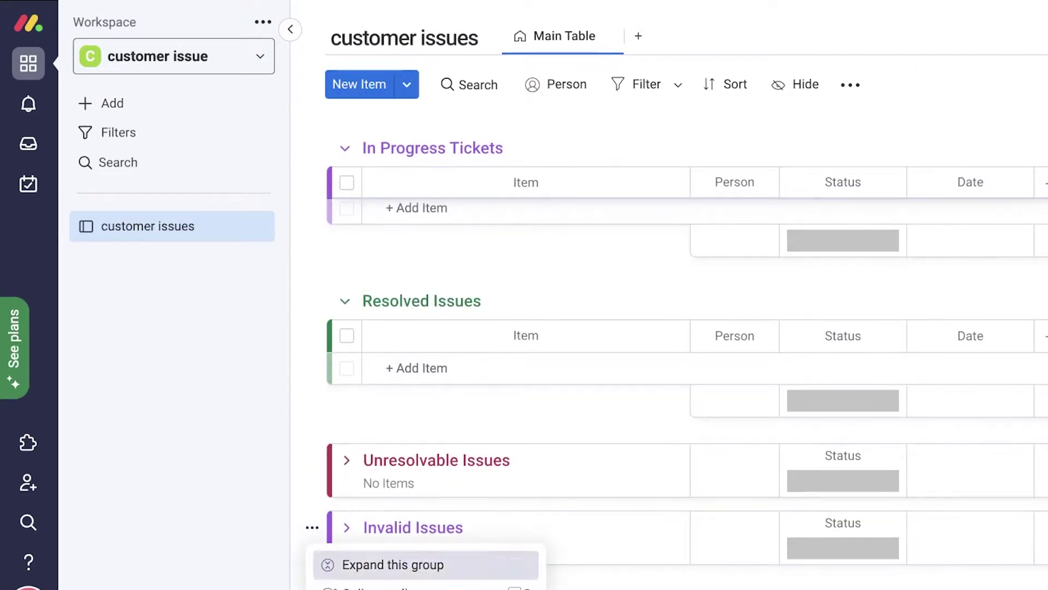
{"action": "scroll", "coordinate": [355, 546], "scroll_direction": "down", "scroll_amount": 5}
{"action": "left_click", "coordinate": [364, 540]}
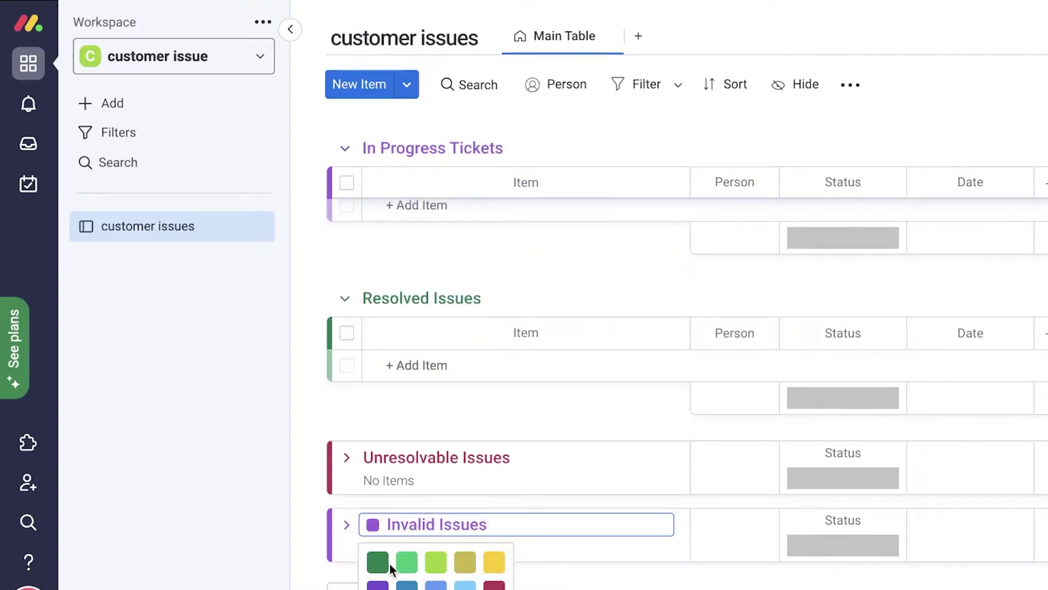
{"action": "left_click", "coordinate": [330, 515]}
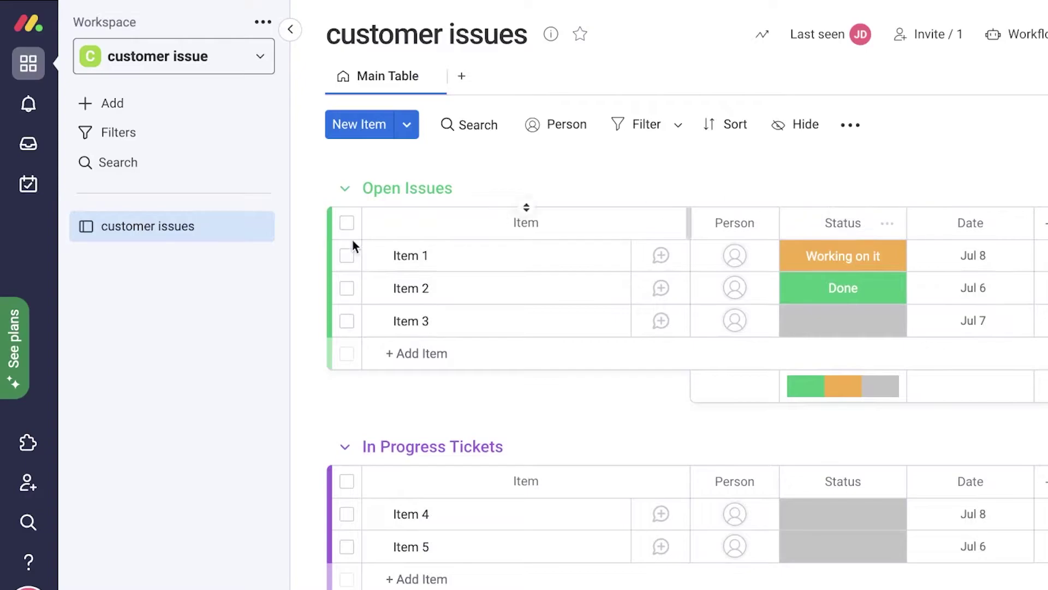
- Rename Item 1 to 'Product is burning on electric connection'
{"action": "left_click", "coordinate": [399, 257]}
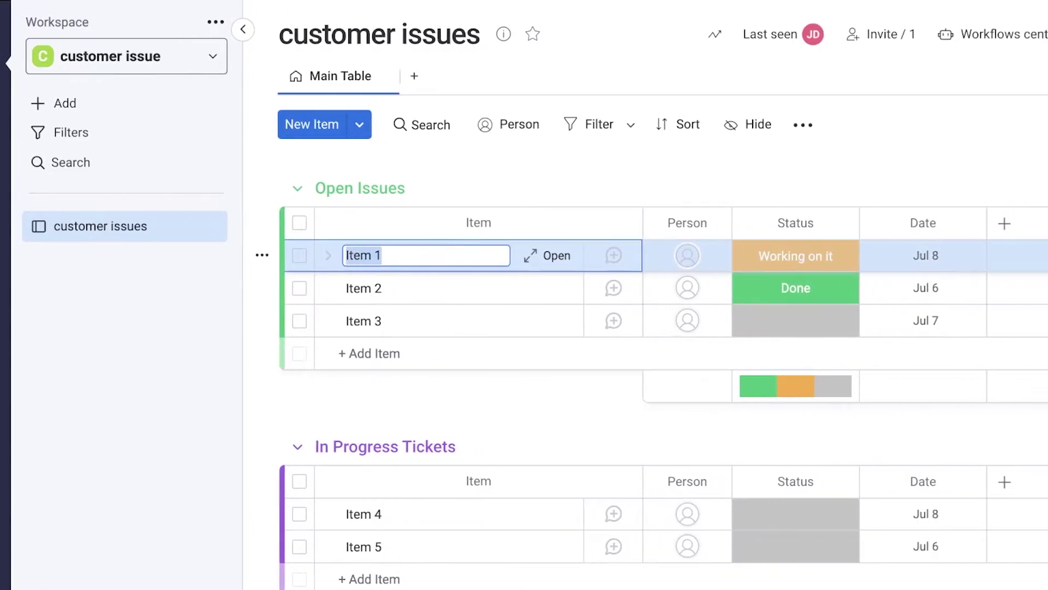
{"action": "key", "text": "BackSpace"}
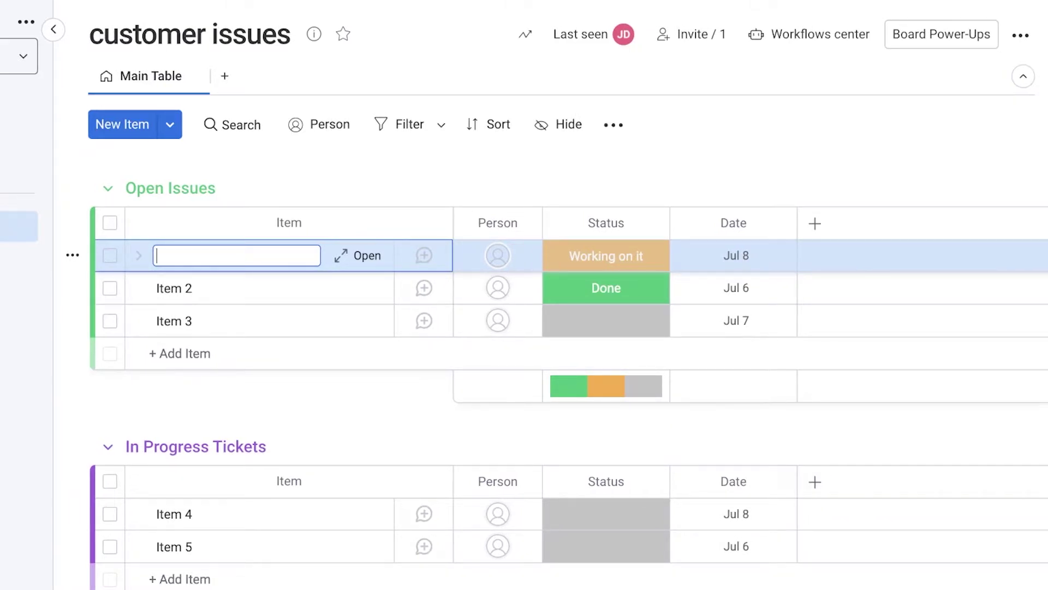
{"action": "key", "text": "ctrl+v"}
{"action": "key", "text": "Return"}
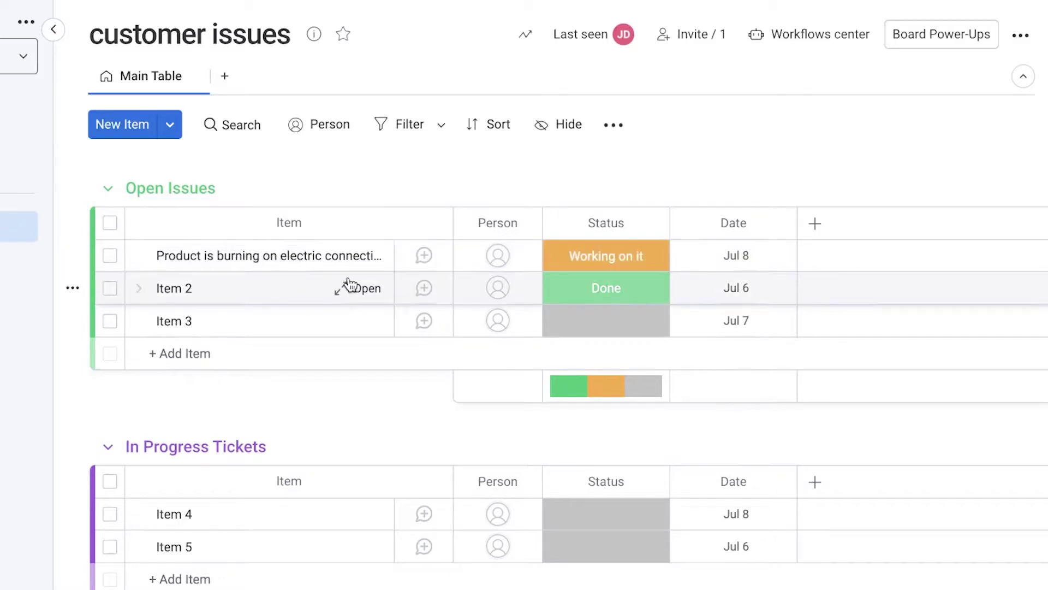
- Delete Items 2 and 3 from the Open Issues group
{"action": "left_click", "coordinate": [109, 321]}
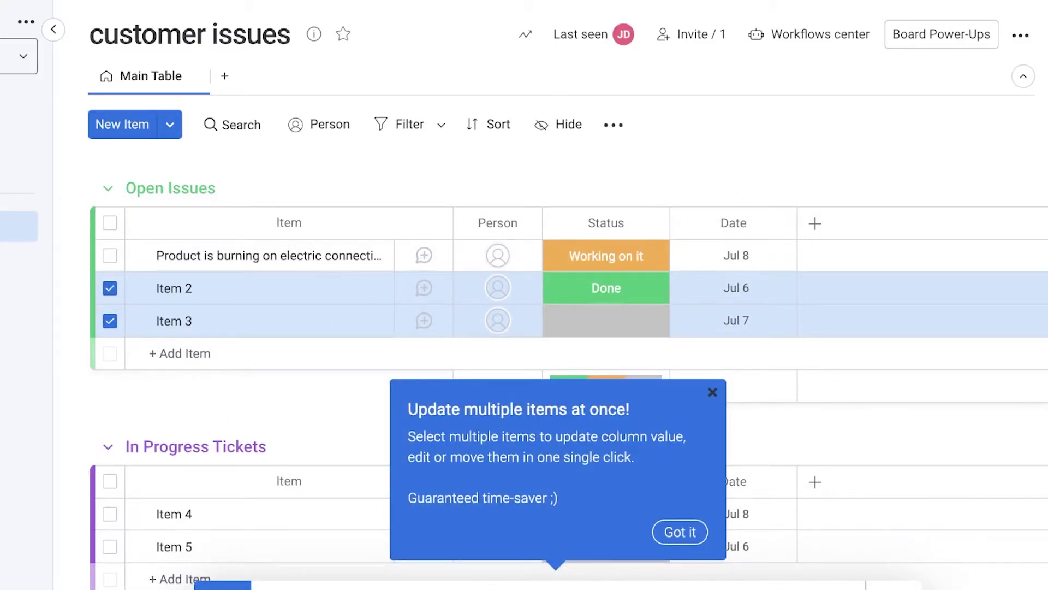
{"action": "key", "text": "Delete"}
{"action": "left_click", "coordinate": [622, 142]}
{"action": "left_click", "coordinate": [319, 255]}
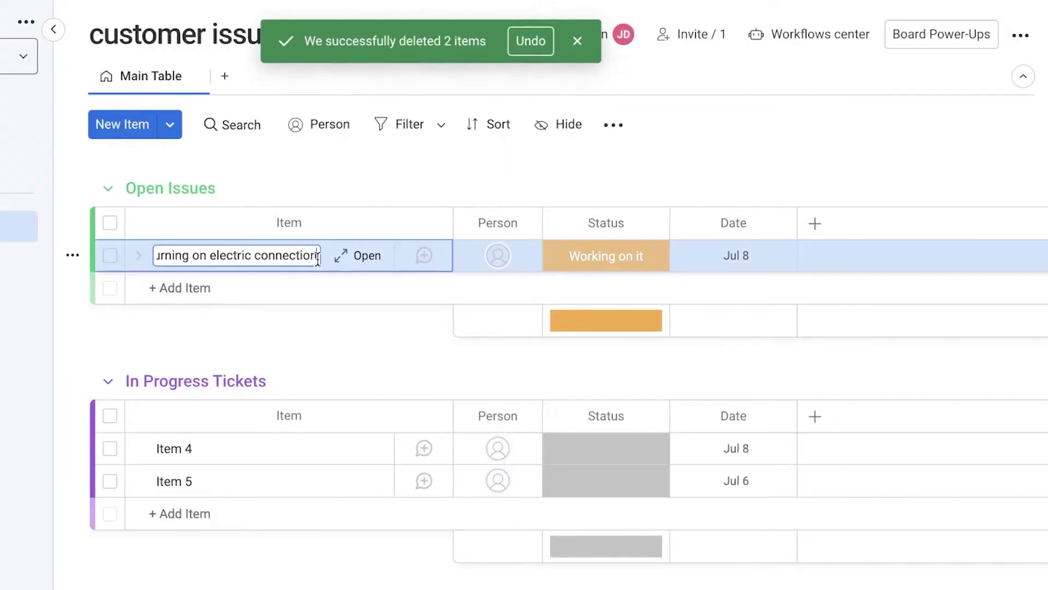
- Check the item's team subscribers, then retitle the Person column starting with 'SERVICE'
{"action": "left_click", "coordinate": [367, 257]}
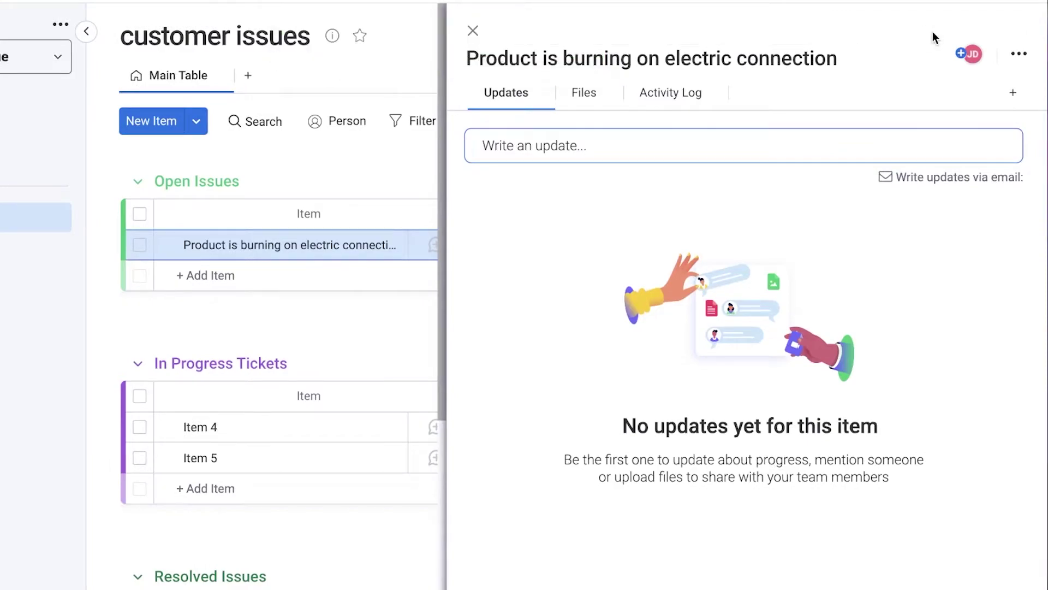
{"action": "left_click", "coordinate": [964, 62]}
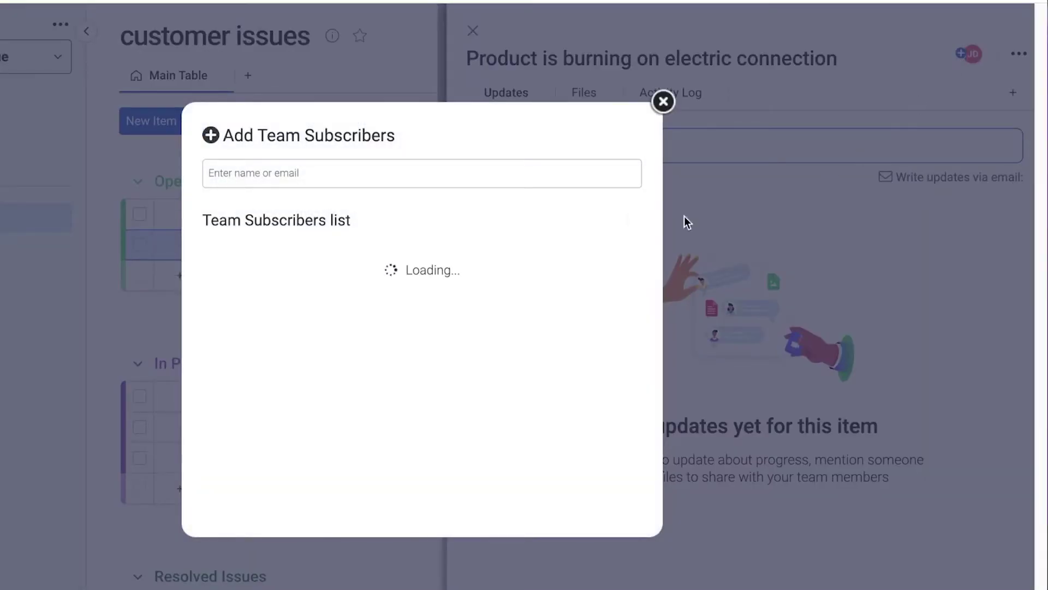
{"action": "left_click", "coordinate": [663, 102]}
{"action": "left_click", "coordinate": [472, 31]}
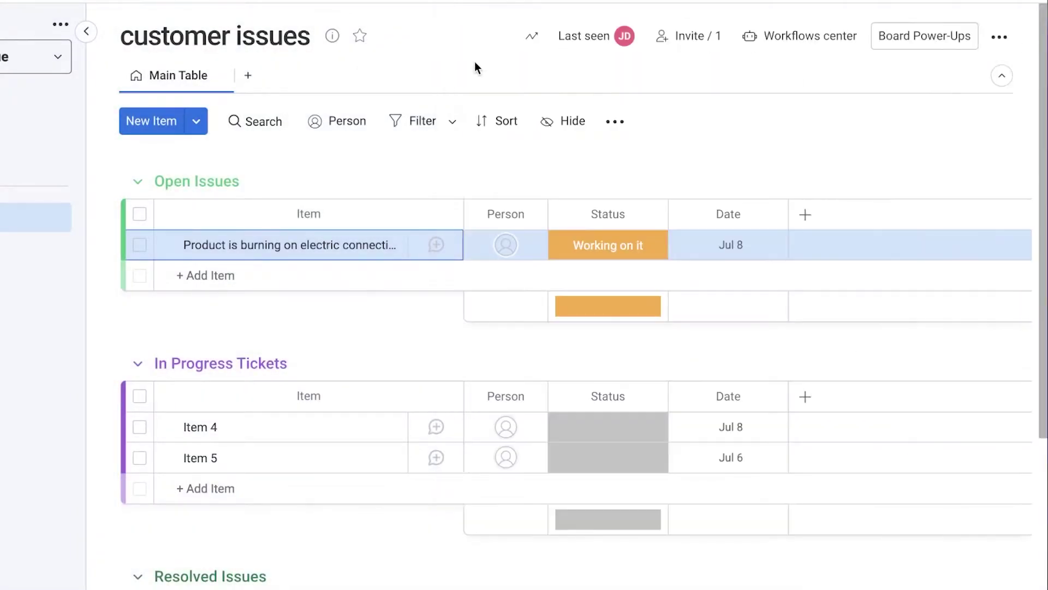
{"action": "left_click", "coordinate": [501, 214]}
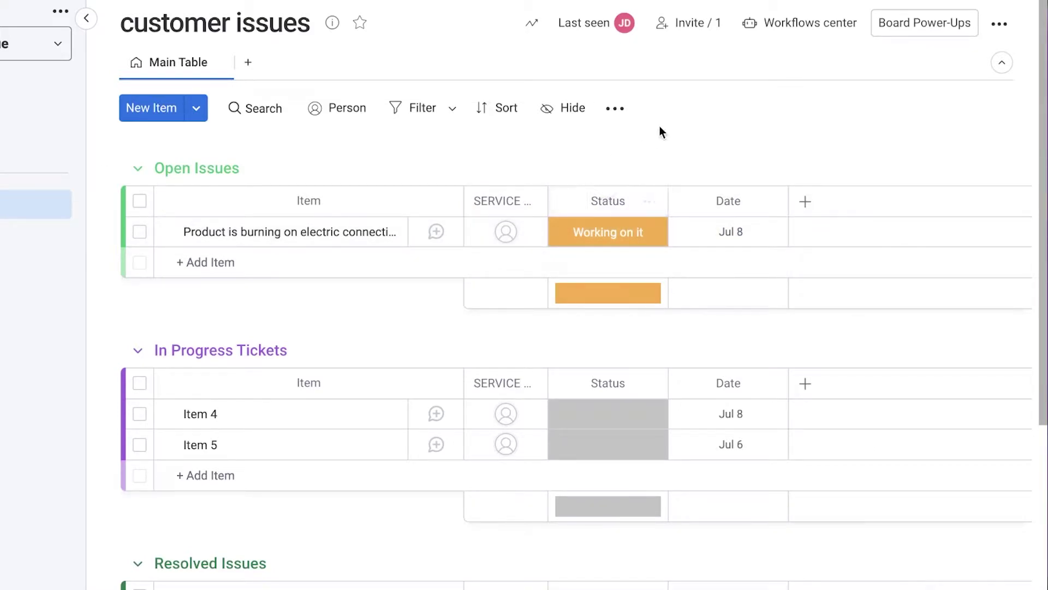
- Delete the Status column from the customer issues board
{"action": "left_click", "coordinate": [649, 203]}
{"action": "left_click", "coordinate": [508, 470]}
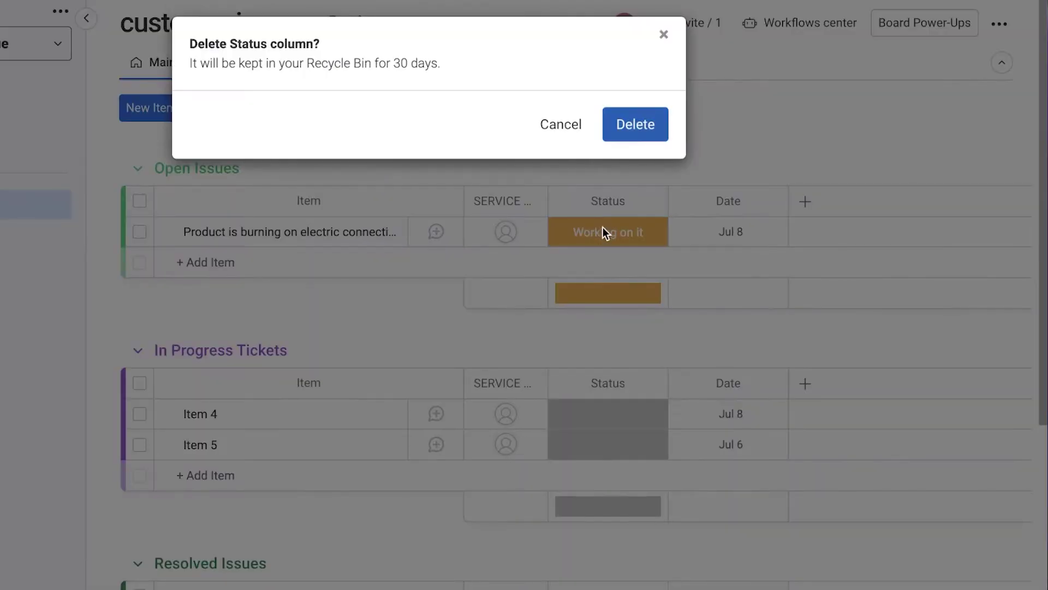
{"action": "left_click", "coordinate": [646, 116]}
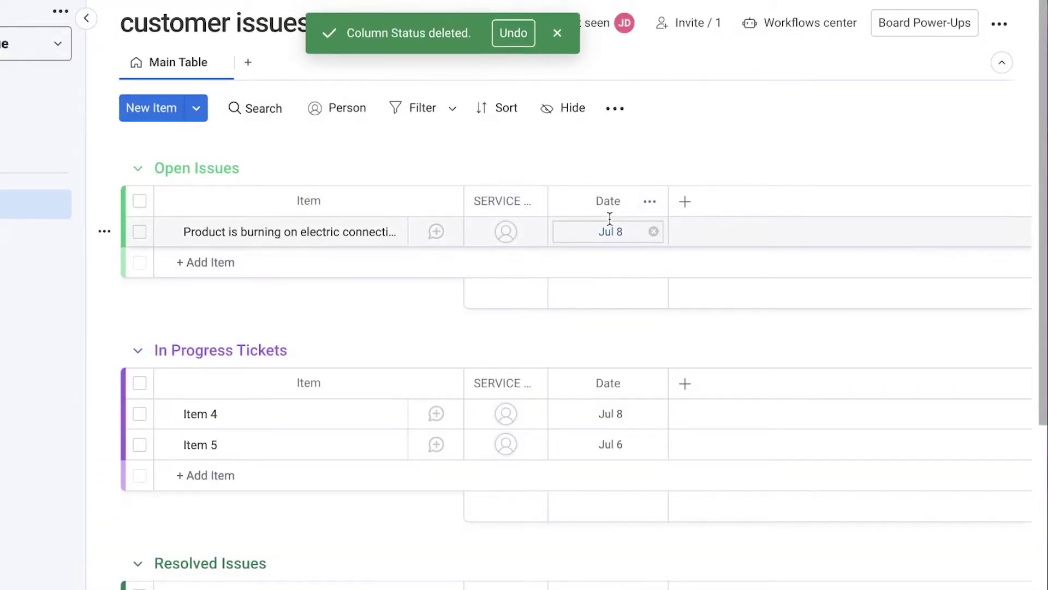
- Add a People column titled CUSTOMER to every group of the board
{"action": "left_click", "coordinate": [685, 202]}
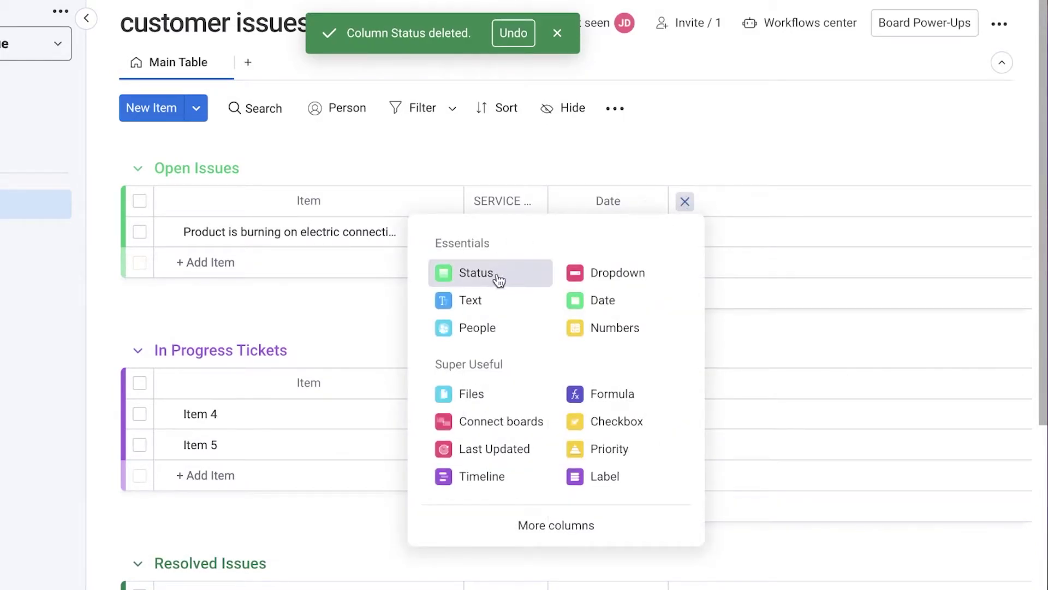
{"action": "left_click", "coordinate": [478, 331]}
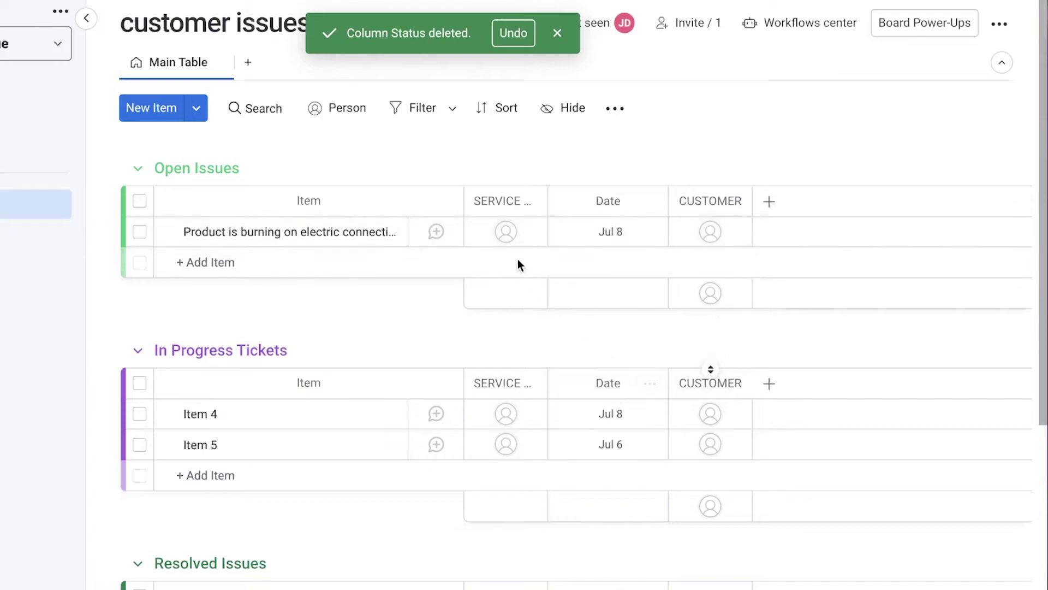
{"action": "left_click", "coordinate": [710, 232]}
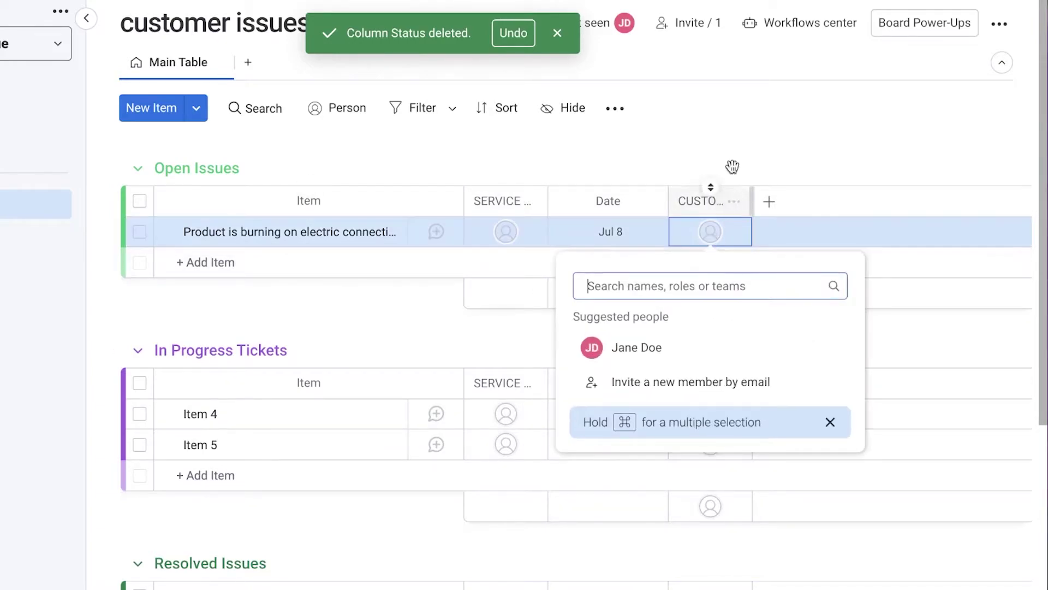
{"action": "key", "text": "Escape"}
{"action": "key", "text": "Escape"}
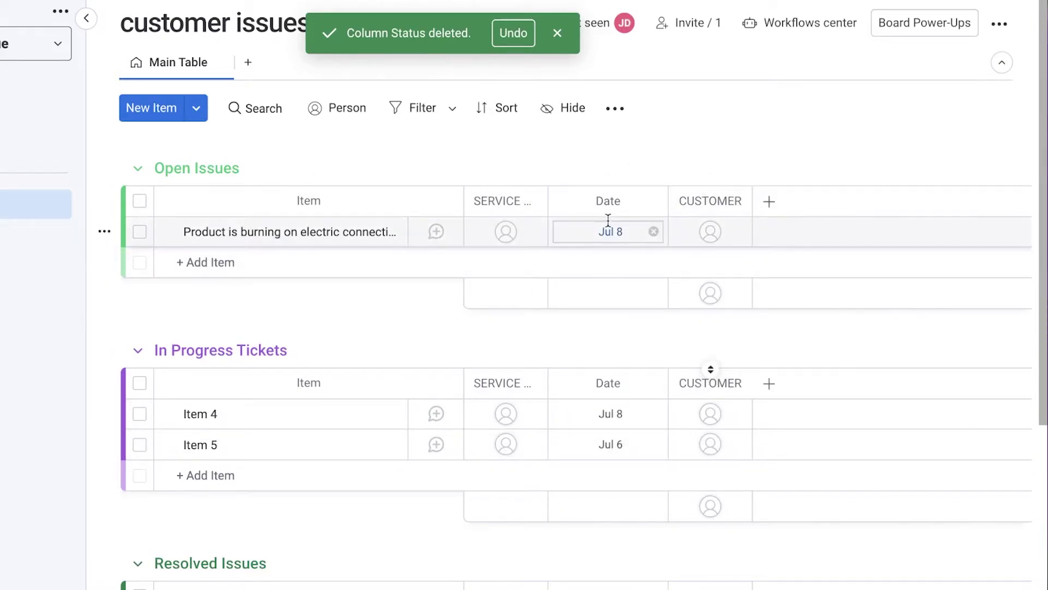
{"action": "left_click", "coordinate": [780, 206]}
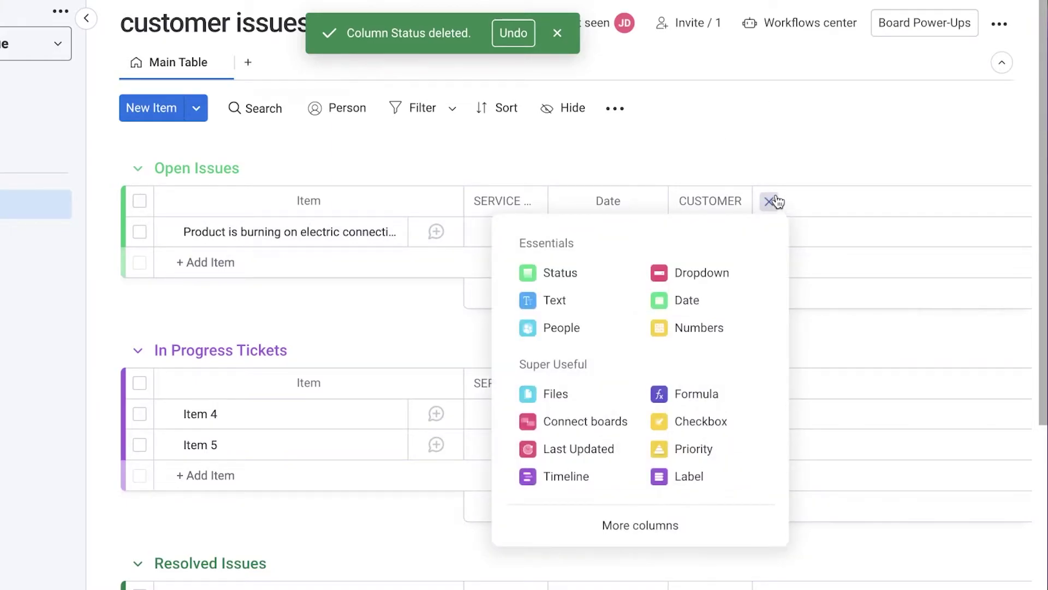
- Close the column catalogue and dismiss the column-deleted notice
{"action": "scroll", "coordinate": [756, 147], "scroll_direction": "down", "scroll_amount": 1}
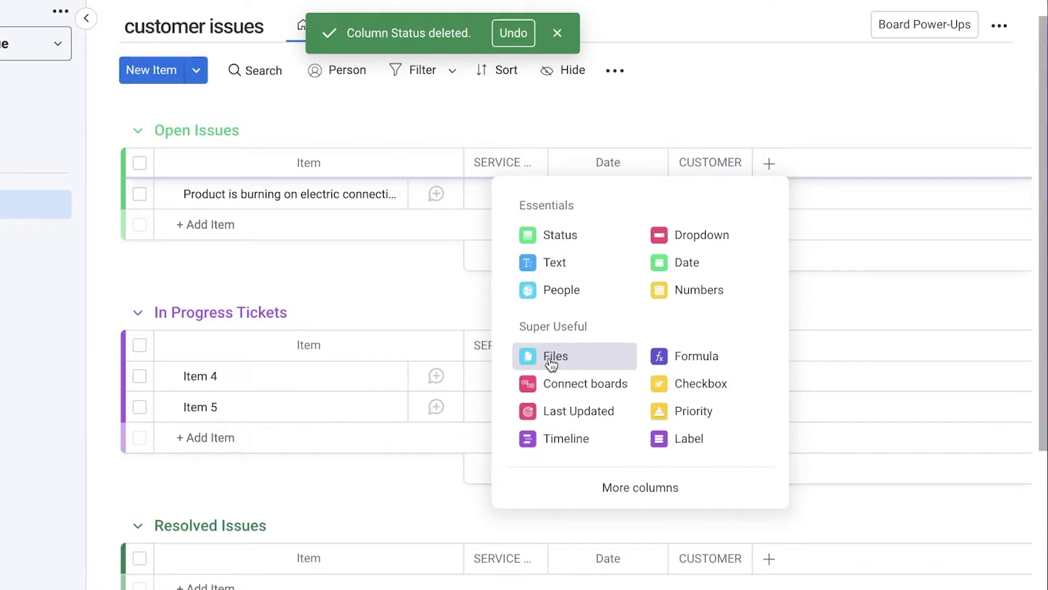
{"action": "left_click", "coordinate": [904, 102]}
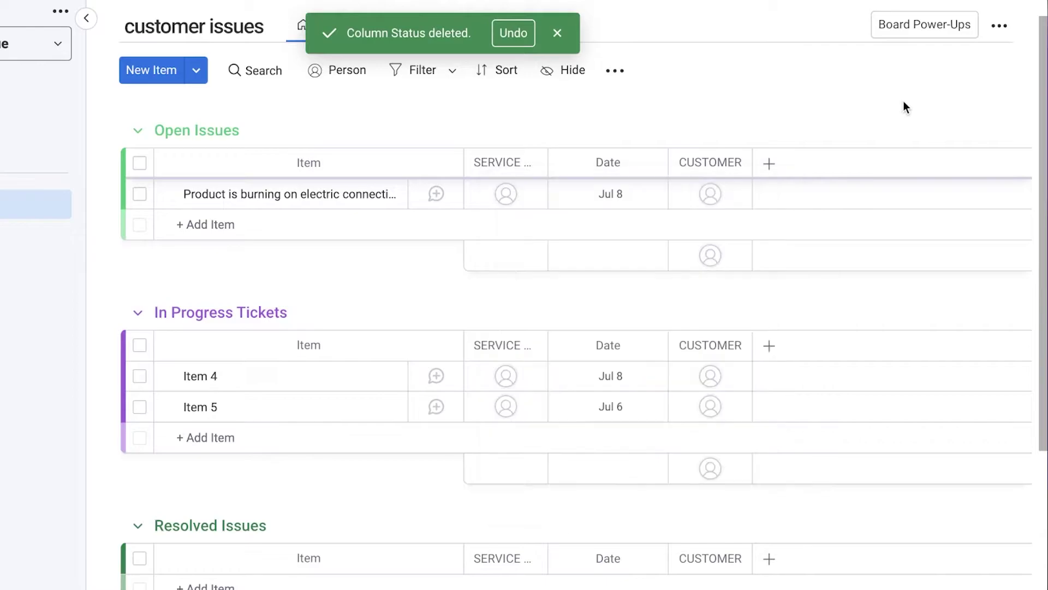
{"action": "left_click", "coordinate": [557, 34]}
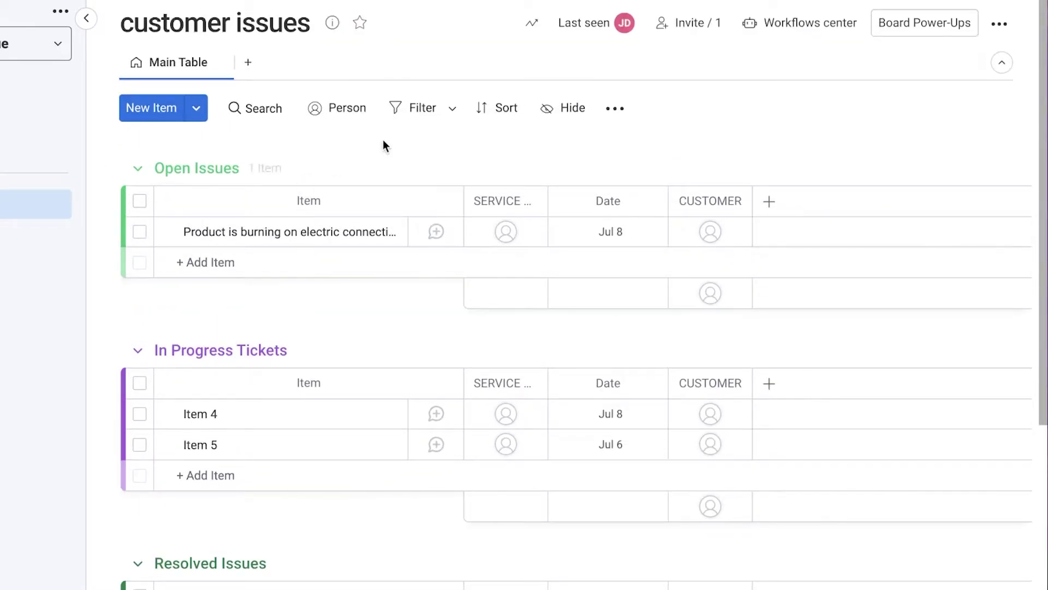
- Assign the team member as service provider on the burning-product issue
{"action": "left_click", "coordinate": [511, 222]}
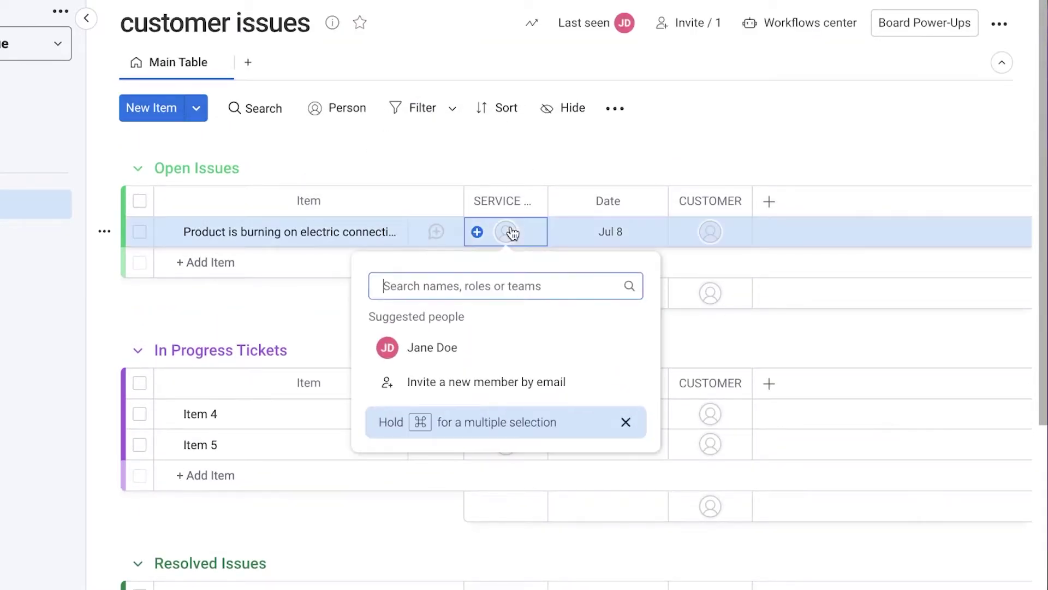
{"action": "left_click", "coordinate": [457, 352]}
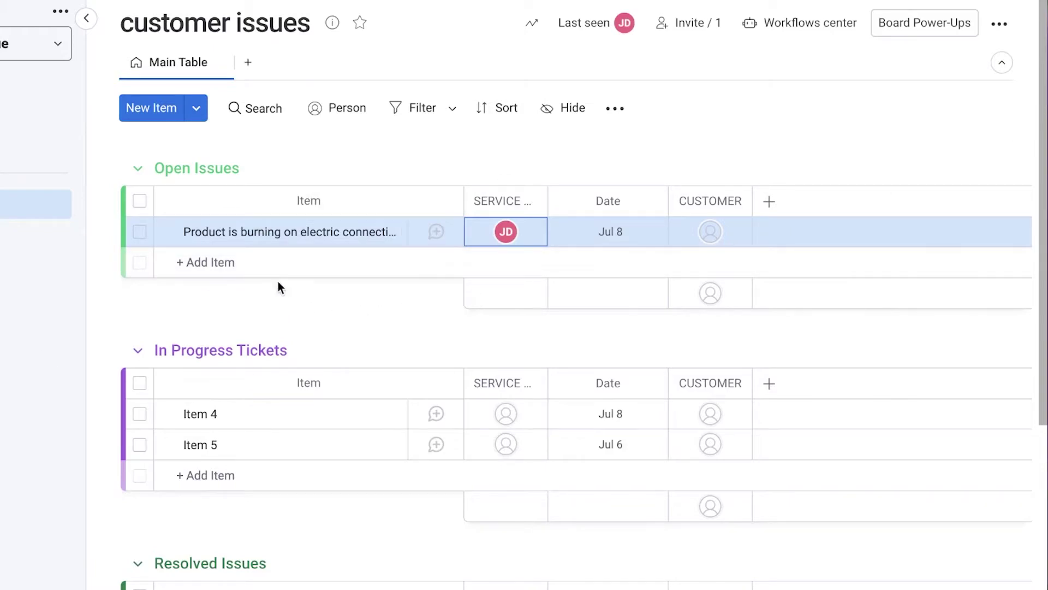
{"action": "left_click", "coordinate": [207, 225]}
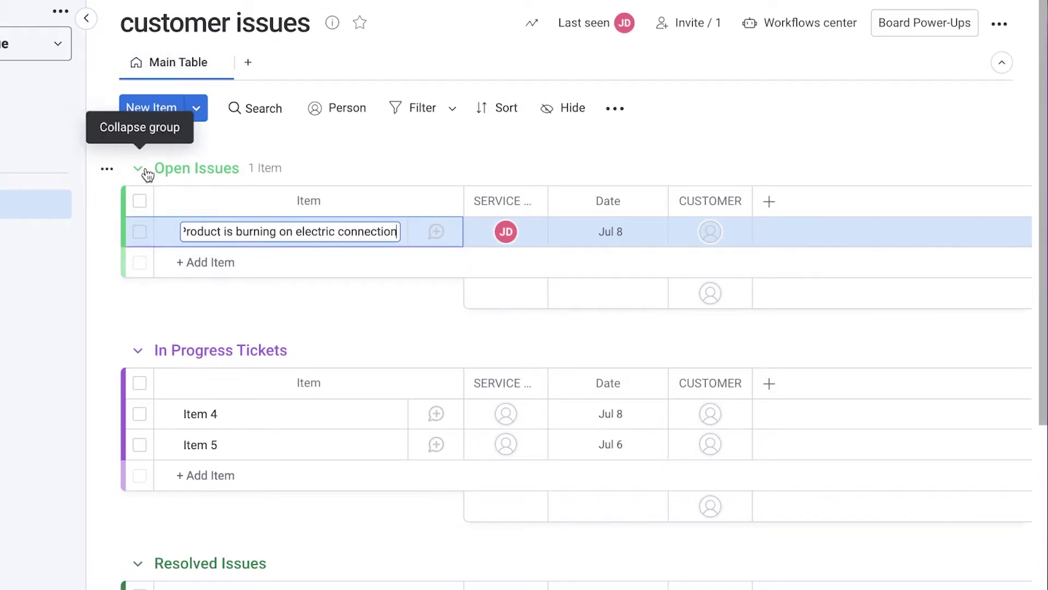
{"action": "left_click", "coordinate": [383, 37]}
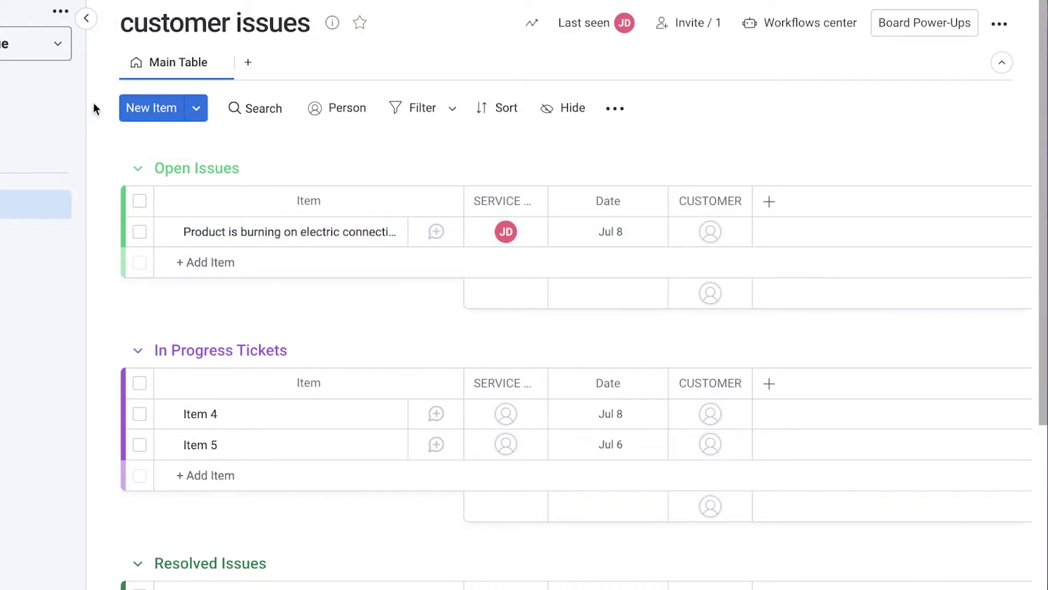
- Add a new Table view to the customer issues board
{"action": "scroll", "coordinate": [292, 124], "scroll_direction": "down", "scroll_amount": 5}
{"action": "scroll", "coordinate": [170, 255], "scroll_direction": "up", "scroll_amount": 5}
{"action": "left_click", "coordinate": [249, 62]}
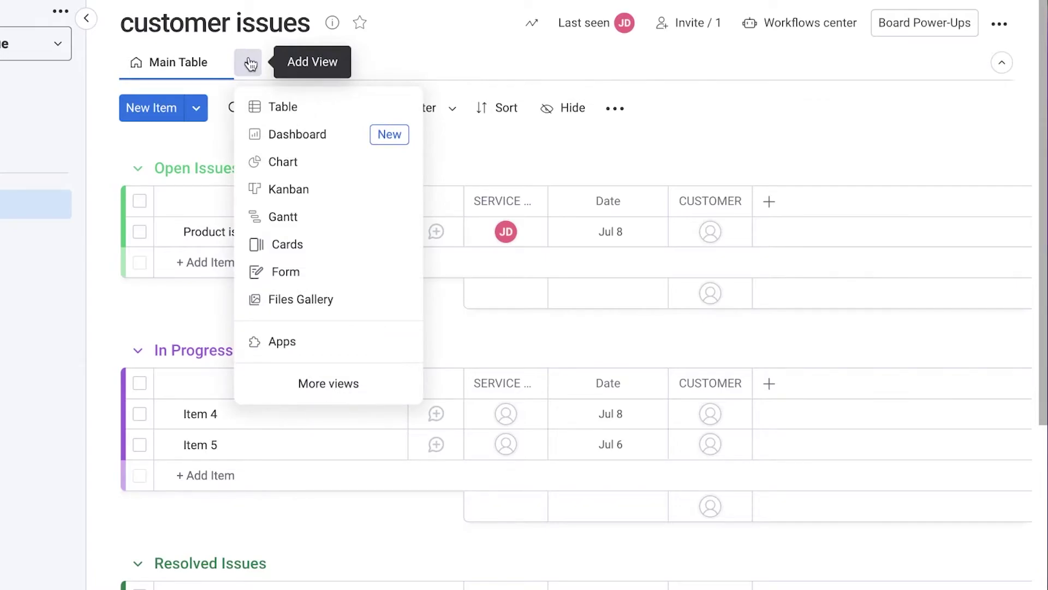
{"action": "left_click", "coordinate": [270, 108]}
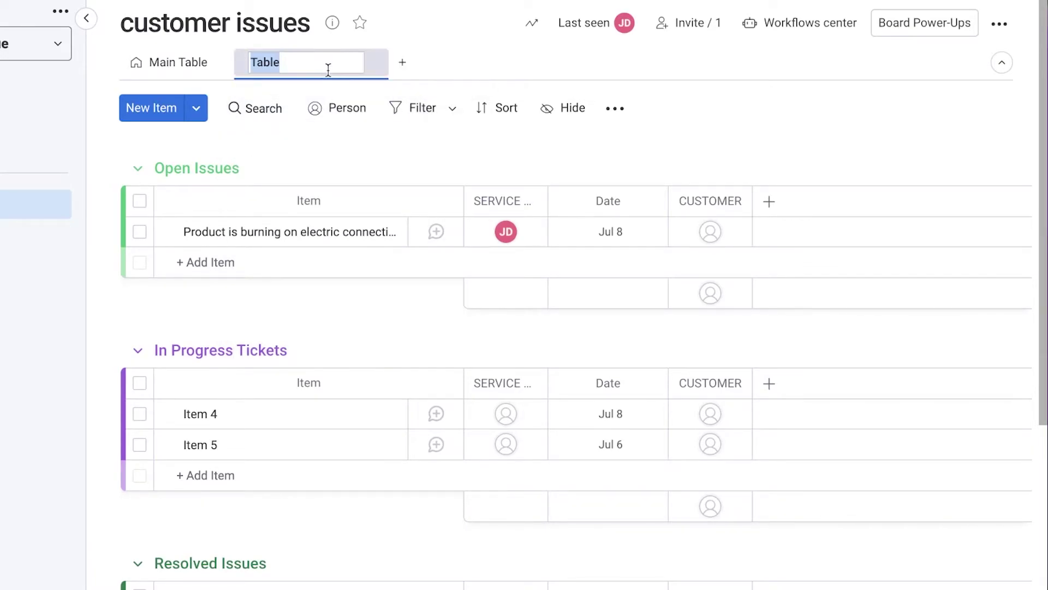
- Add a Kanban view, adding the Status column it needs
{"action": "left_click", "coordinate": [402, 62]}
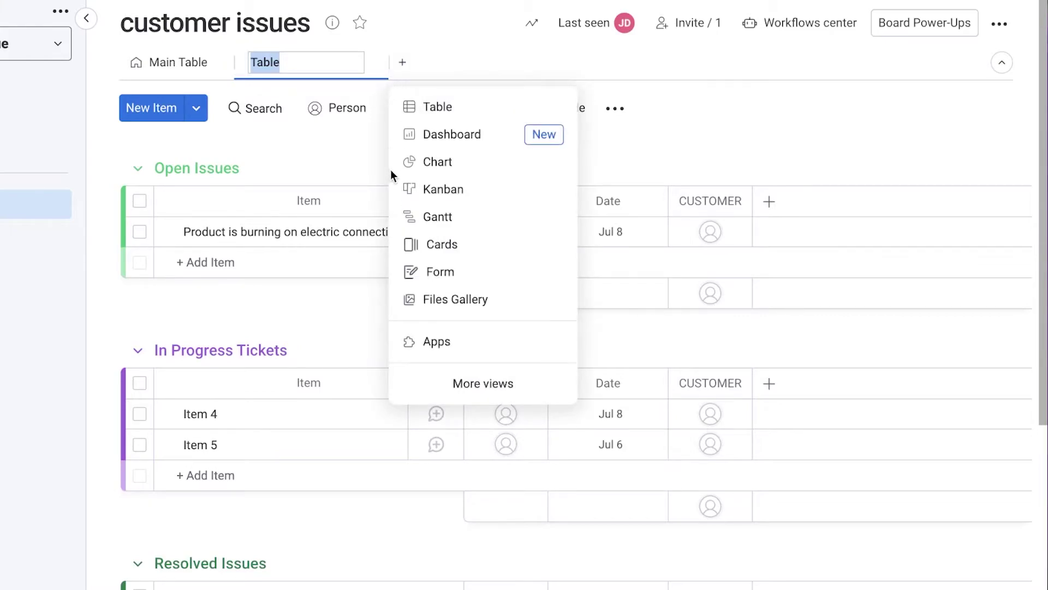
{"action": "left_click", "coordinate": [424, 179]}
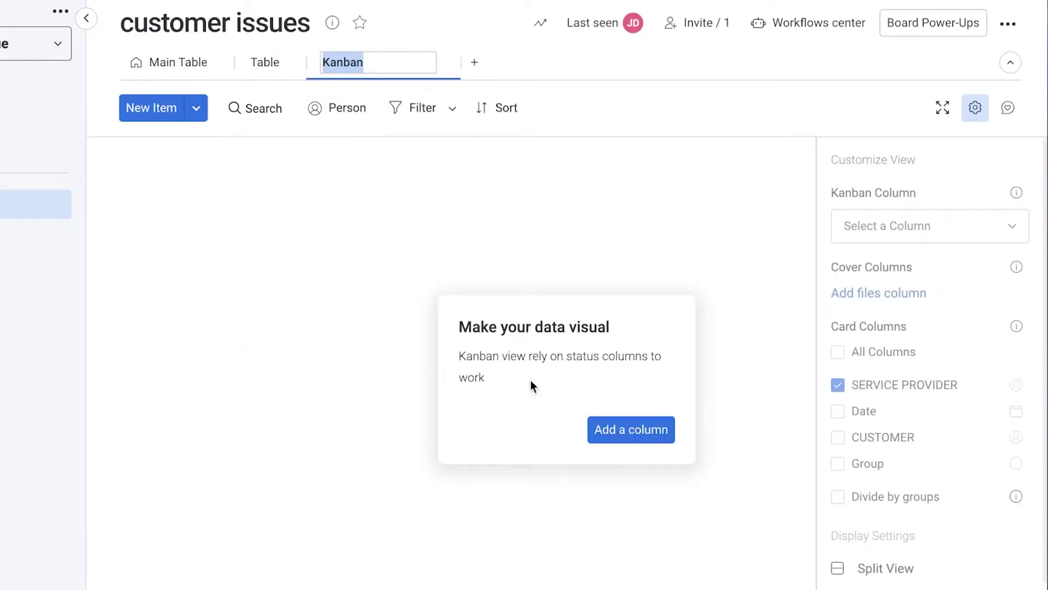
{"action": "left_click", "coordinate": [639, 430]}
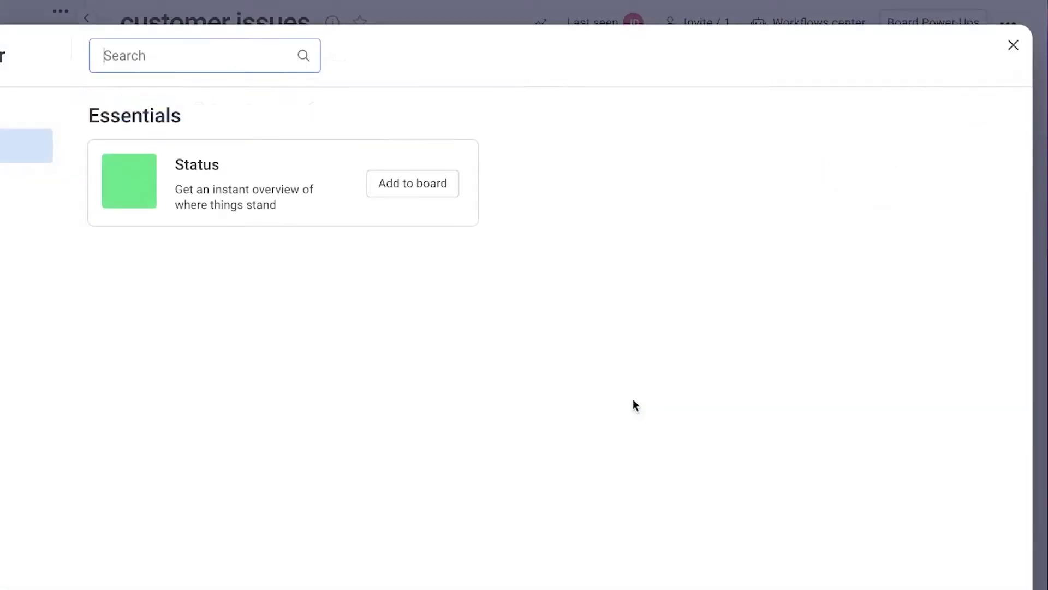
{"action": "left_click", "coordinate": [1011, 47]}
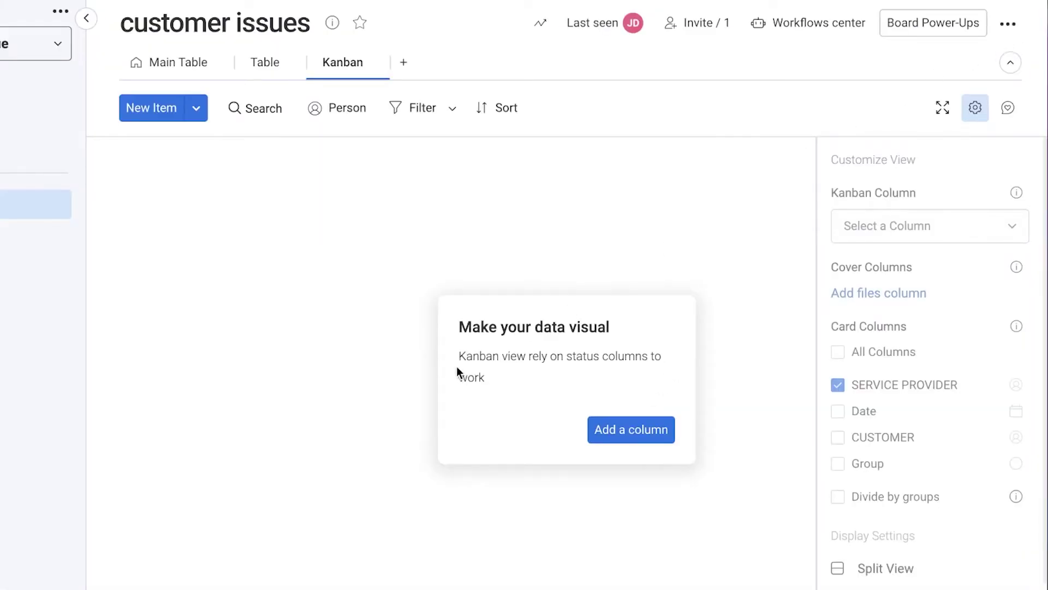
{"action": "scroll", "coordinate": [888, 197], "scroll_direction": "down", "scroll_amount": 1}
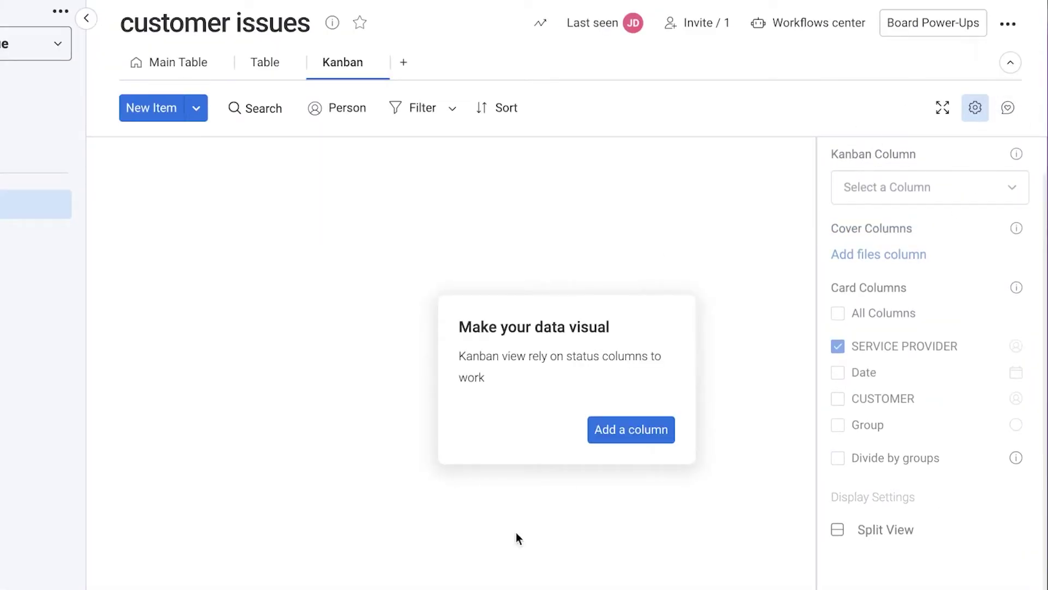
{"action": "left_click", "coordinate": [637, 437]}
{"action": "left_click", "coordinate": [401, 183]}
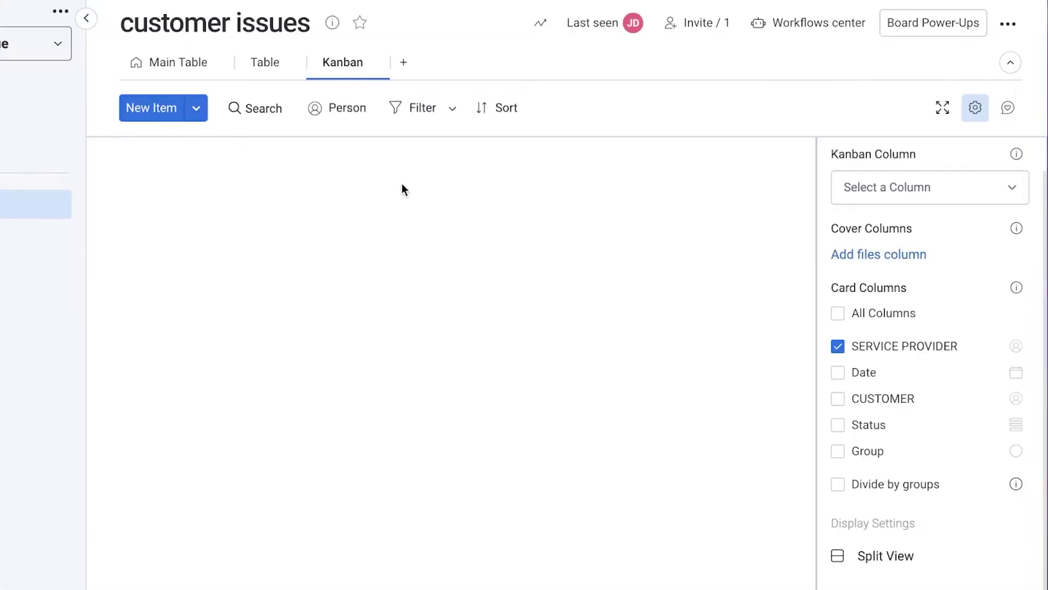
- Try a Gantt view (upgrade prompt), then add a Cards view instead
{"action": "left_click", "coordinate": [403, 63]}
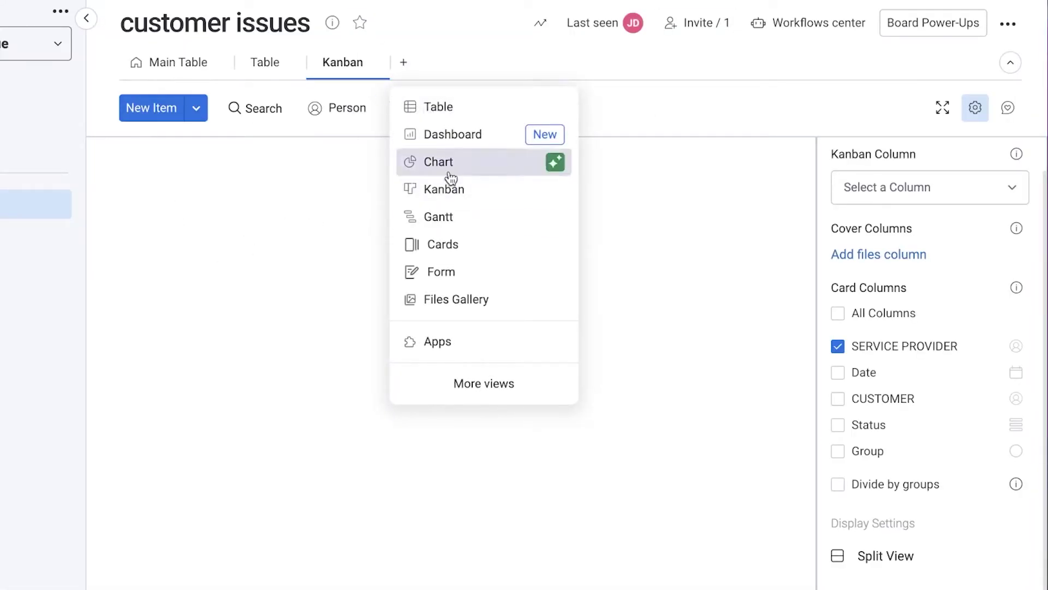
{"action": "left_click", "coordinate": [435, 227]}
{"action": "left_click", "coordinate": [871, 58]}
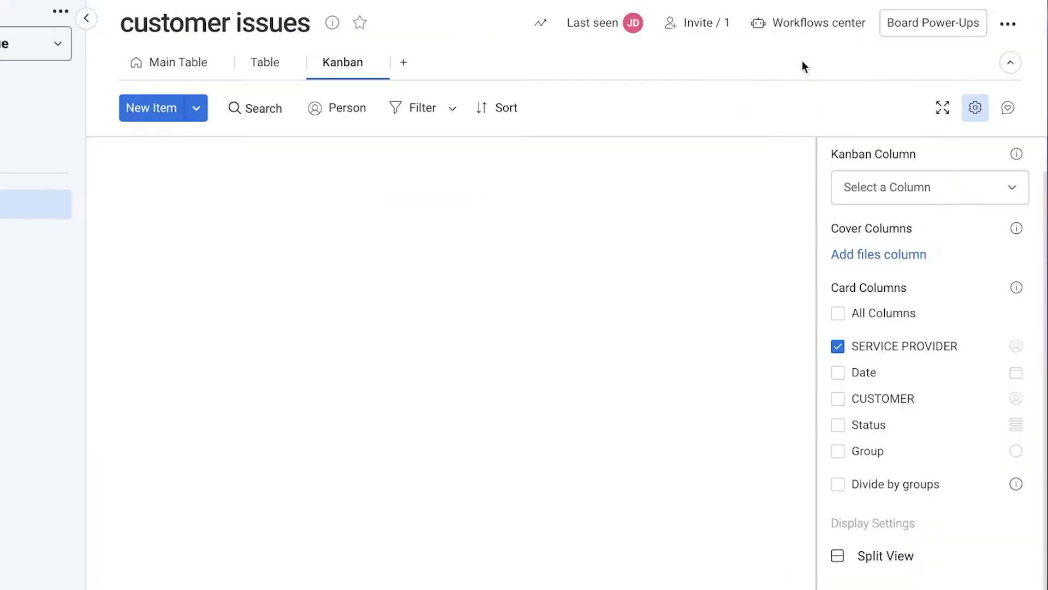
{"action": "left_click", "coordinate": [403, 62]}
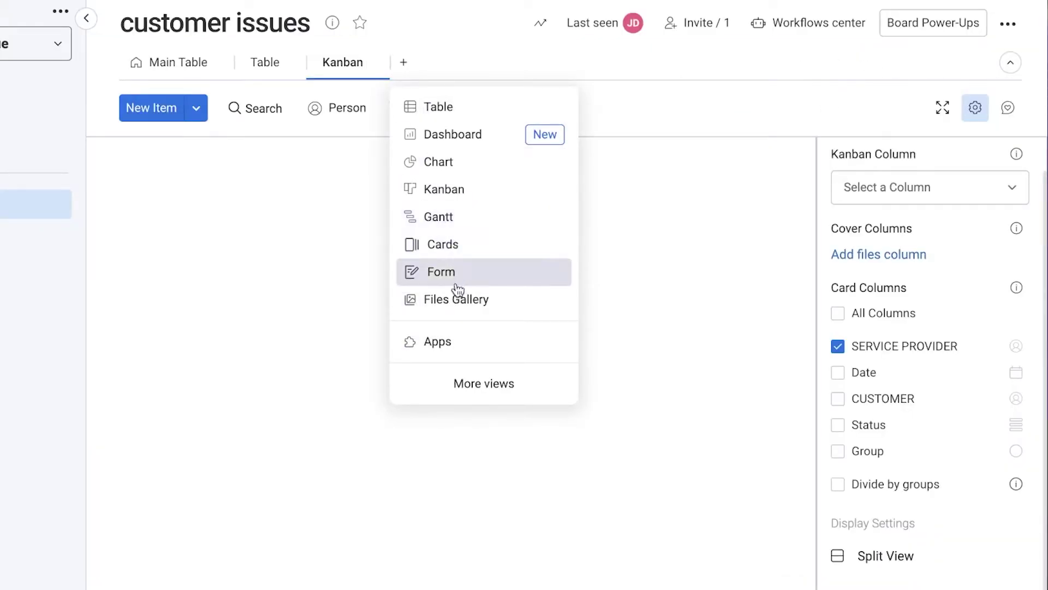
{"action": "left_click", "coordinate": [447, 242]}
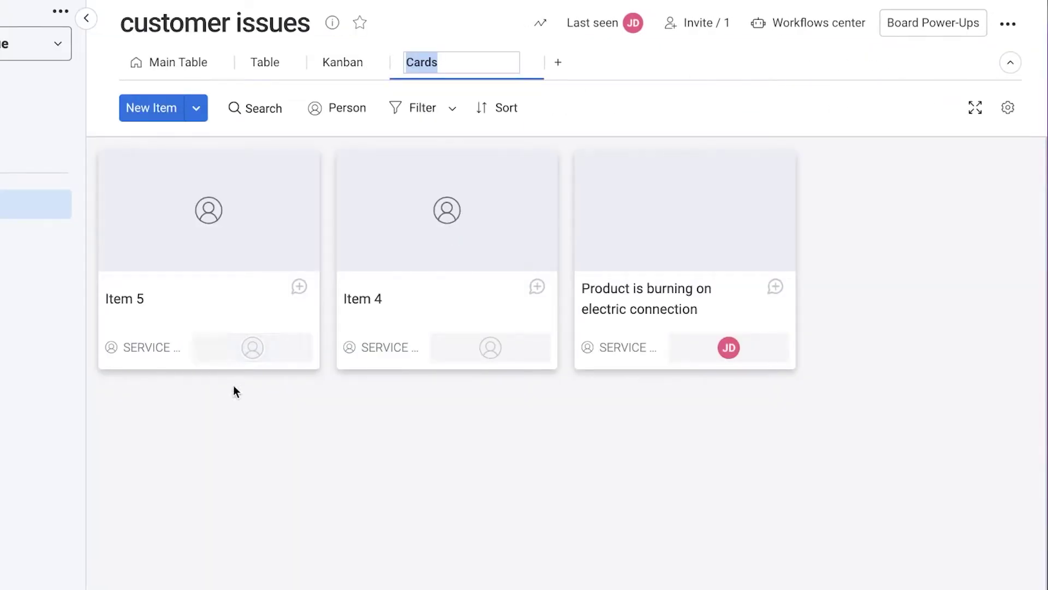
{"action": "left_click", "coordinate": [588, 230]}
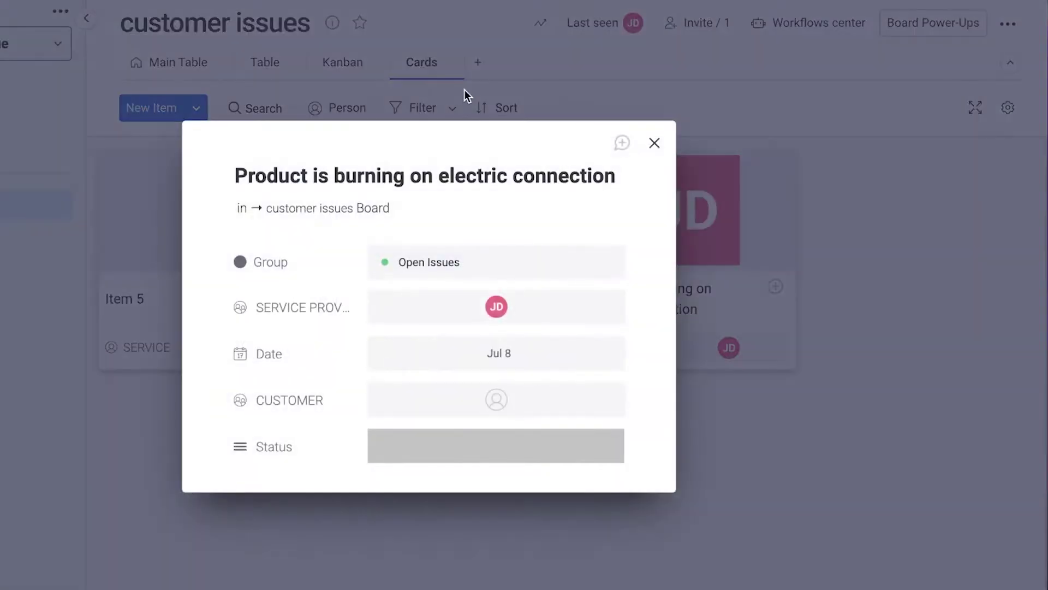
{"action": "left_click", "coordinate": [587, 81]}
- Add a Dashboard view and browse its widgets such as Battery, Calendar and Chart
{"action": "left_click", "coordinate": [478, 62]}
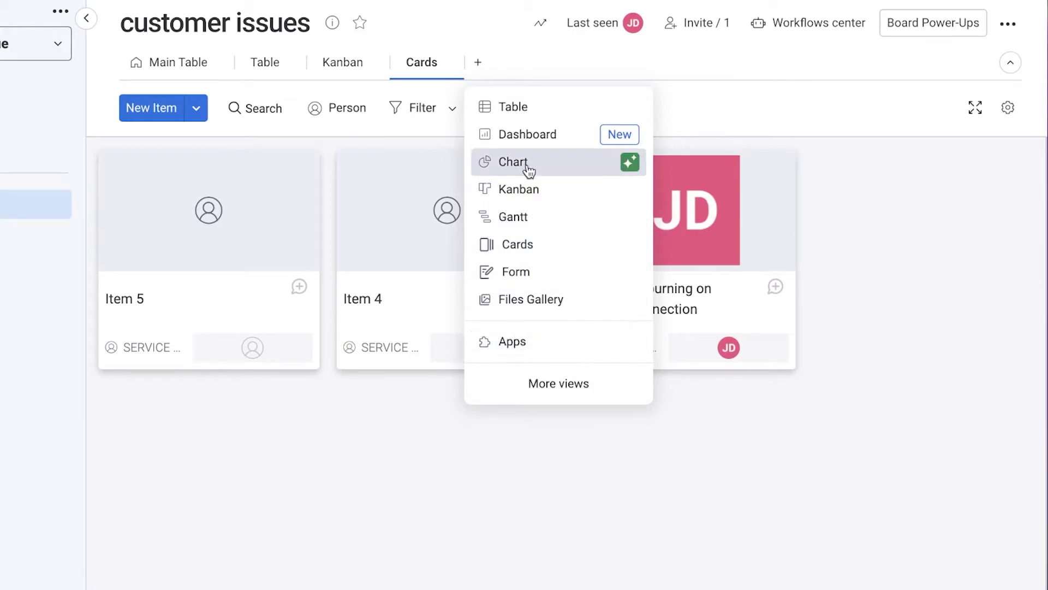
{"action": "left_click", "coordinate": [518, 134]}
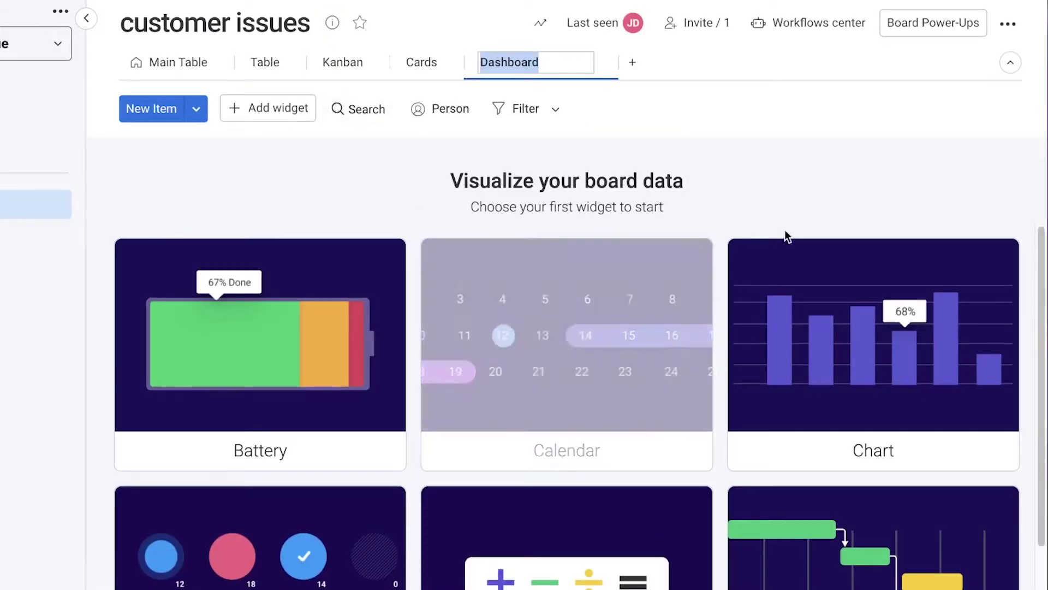
{"action": "scroll", "coordinate": [797, 251], "scroll_direction": "down", "scroll_amount": 4}
{"action": "scroll", "coordinate": [301, 354], "scroll_direction": "up", "scroll_amount": 4}
{"action": "scroll", "coordinate": [546, 360], "scroll_direction": "down", "scroll_amount": 4}
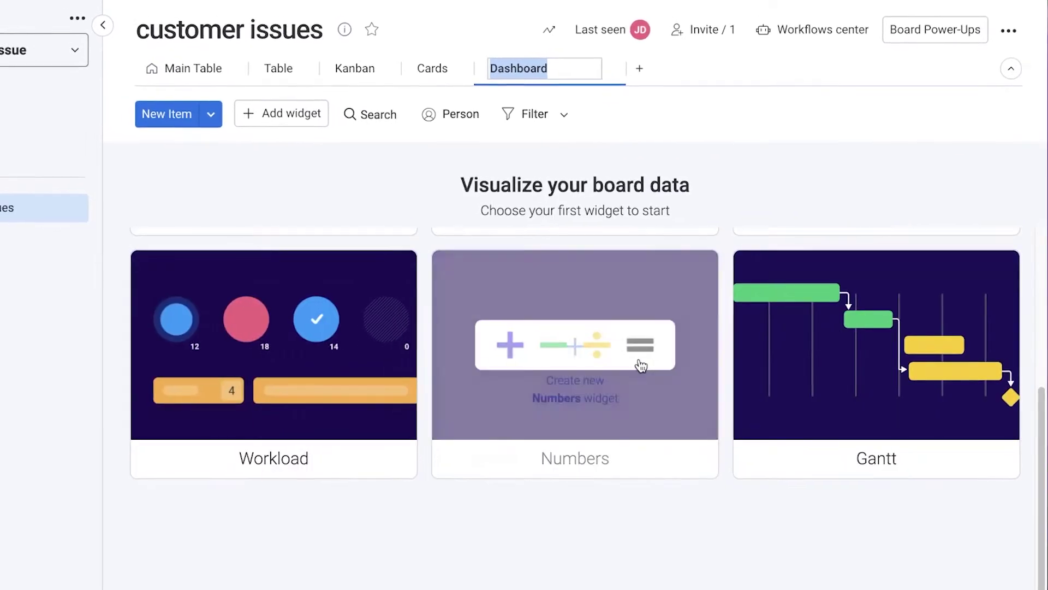
{"action": "scroll", "coordinate": [874, 349], "scroll_direction": "up", "scroll_amount": 4}
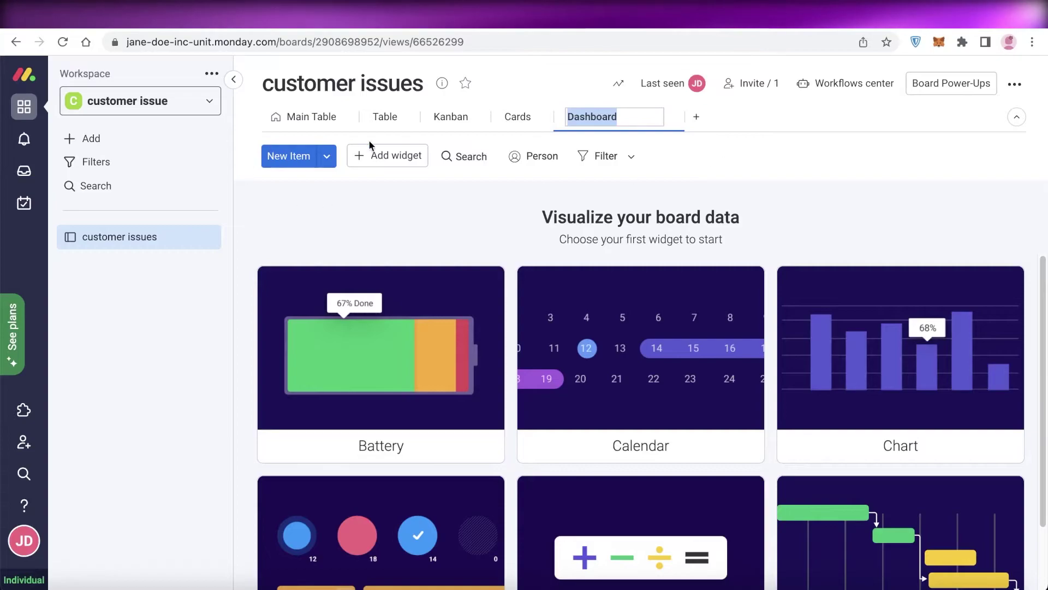
- On the Main Table, set the burning-product issue to Done and Item 4 to Stuck
{"action": "left_click", "coordinate": [314, 116]}
{"action": "scroll", "coordinate": [997, 188], "scroll_direction": "down", "scroll_amount": 3}
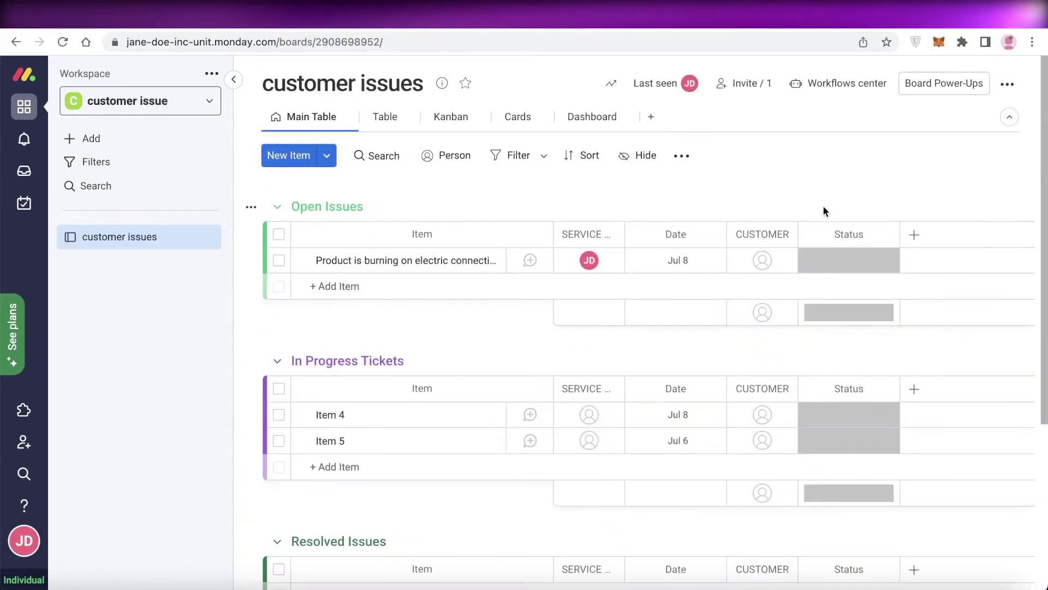
{"action": "left_click", "coordinate": [830, 262]}
{"action": "left_click", "coordinate": [849, 414]}
{"action": "left_click", "coordinate": [825, 310]}
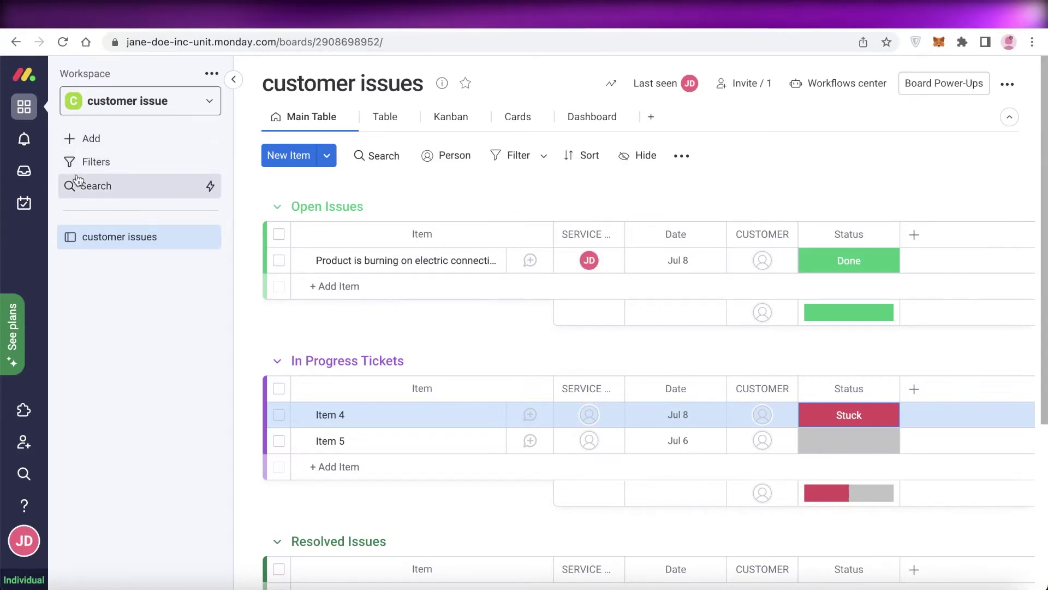
- Start a new board, then cancel the Create board dialog to reach the workspace overview
{"action": "left_click", "coordinate": [90, 138]}
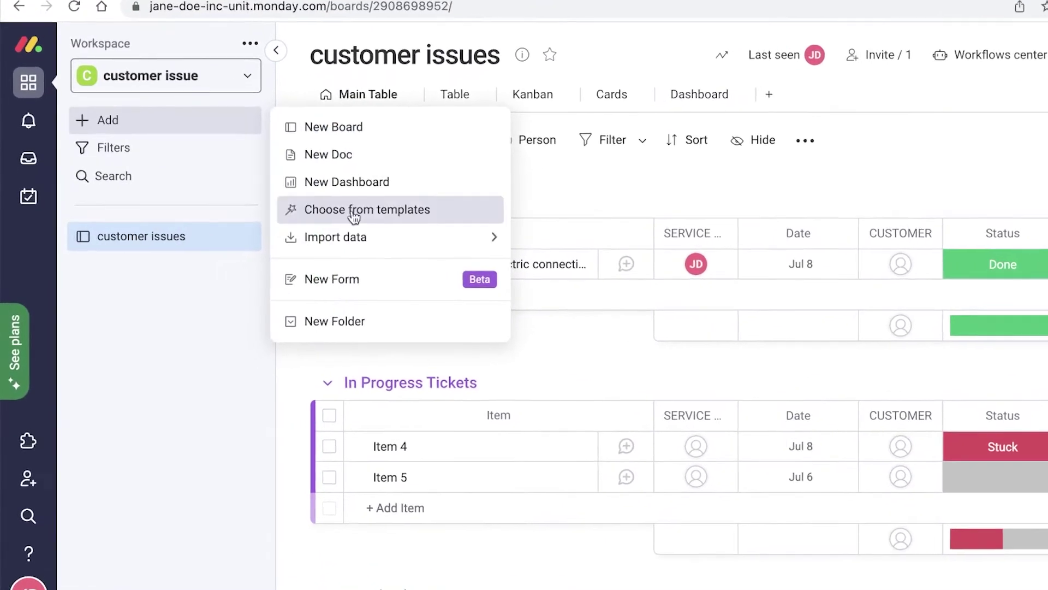
{"action": "left_click", "coordinate": [386, 115]}
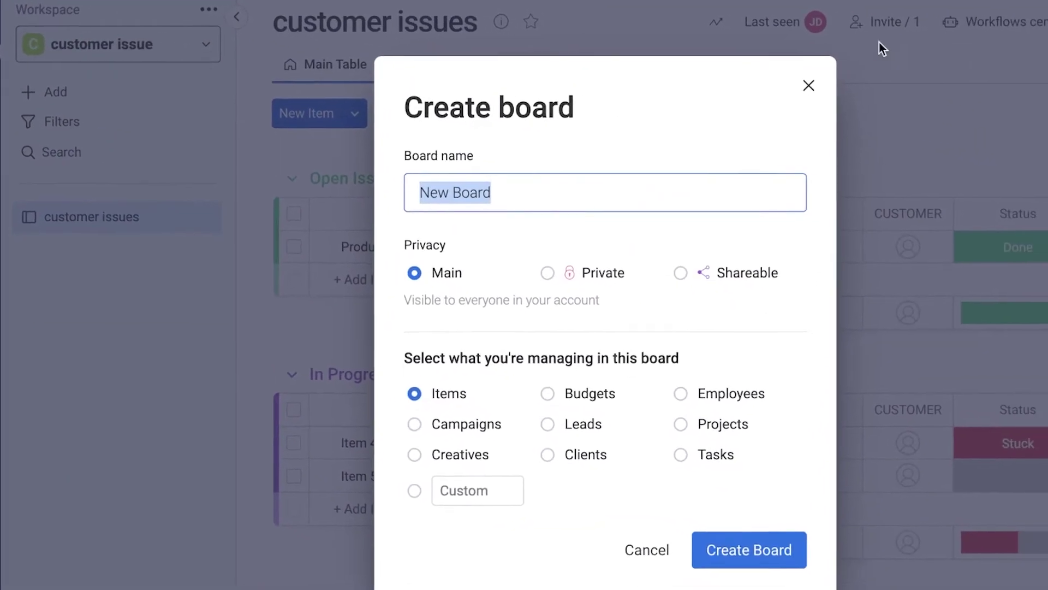
{"action": "left_click", "coordinate": [724, 72]}
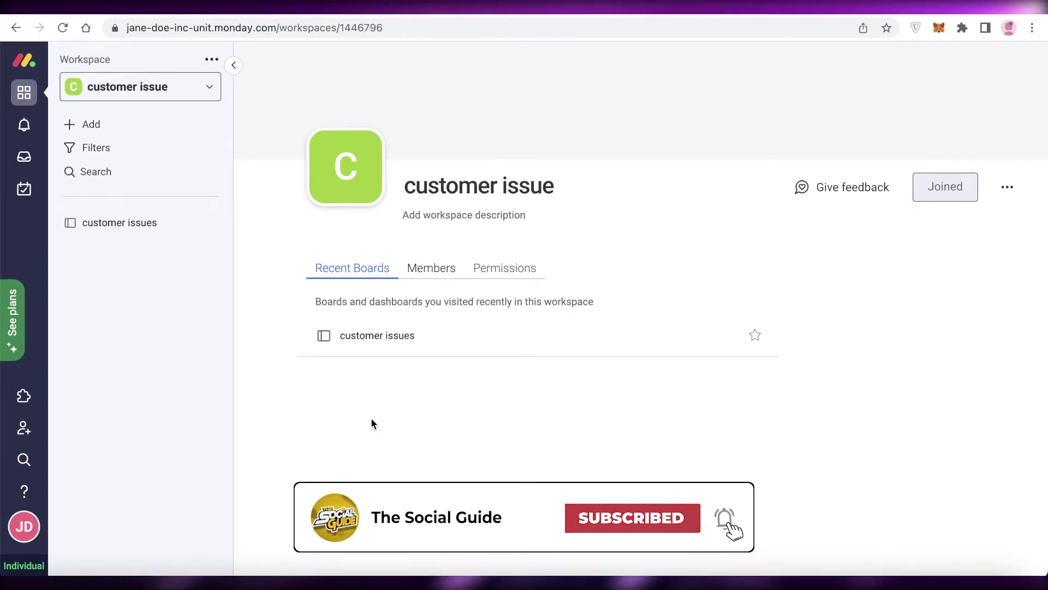
- Switch to the Bowtie workspace from the workspace list
{"action": "left_click", "coordinate": [171, 94]}
{"action": "left_click", "coordinate": [173, 92]}
{"action": "left_click", "coordinate": [173, 91]}
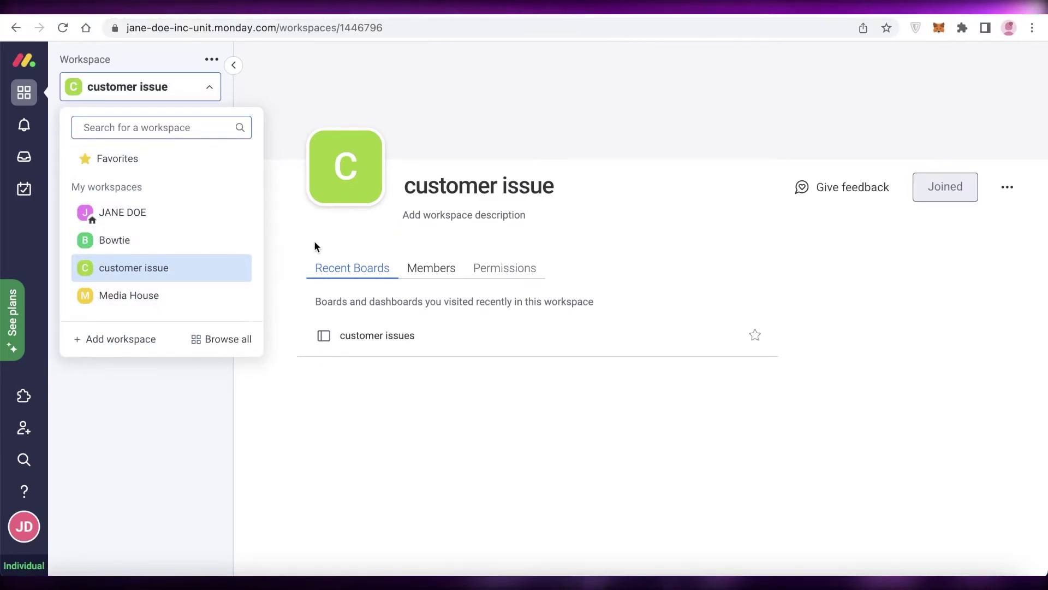
{"action": "left_click", "coordinate": [78, 239]}
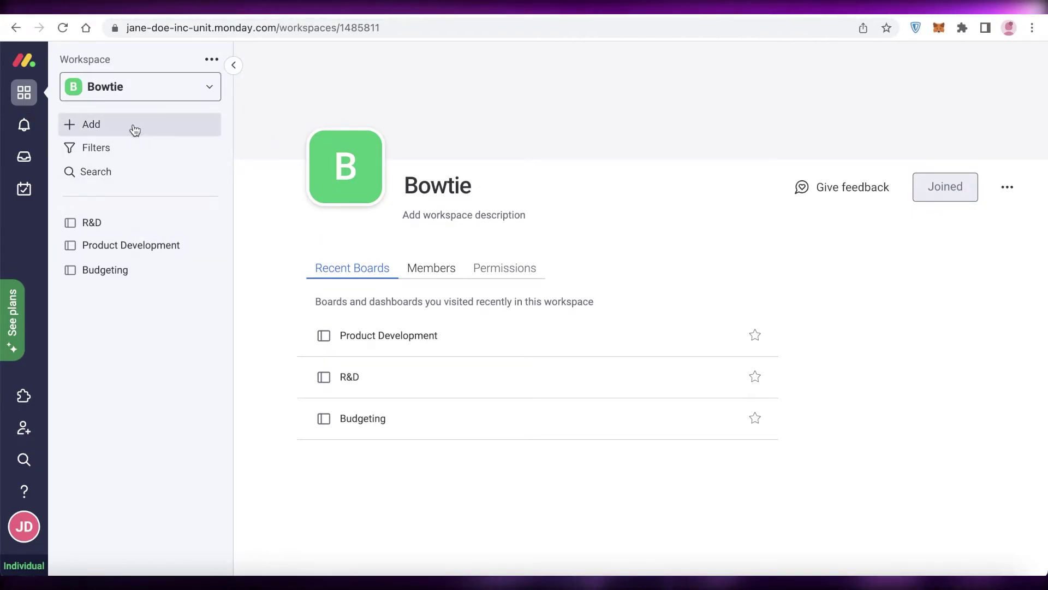
{"action": "left_click", "coordinate": [141, 87]}
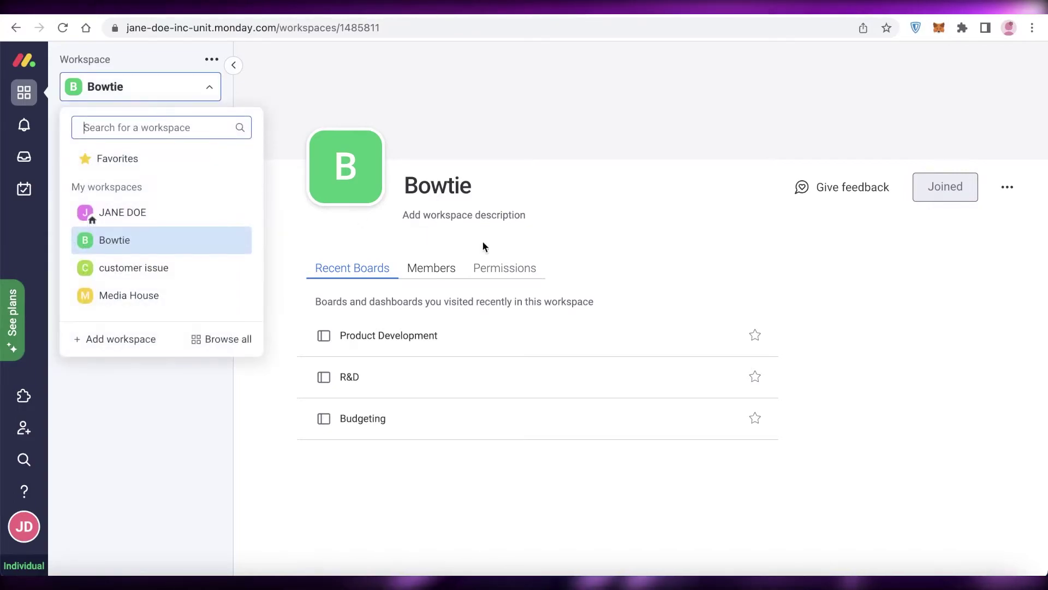
{"action": "left_click", "coordinate": [764, 285]}
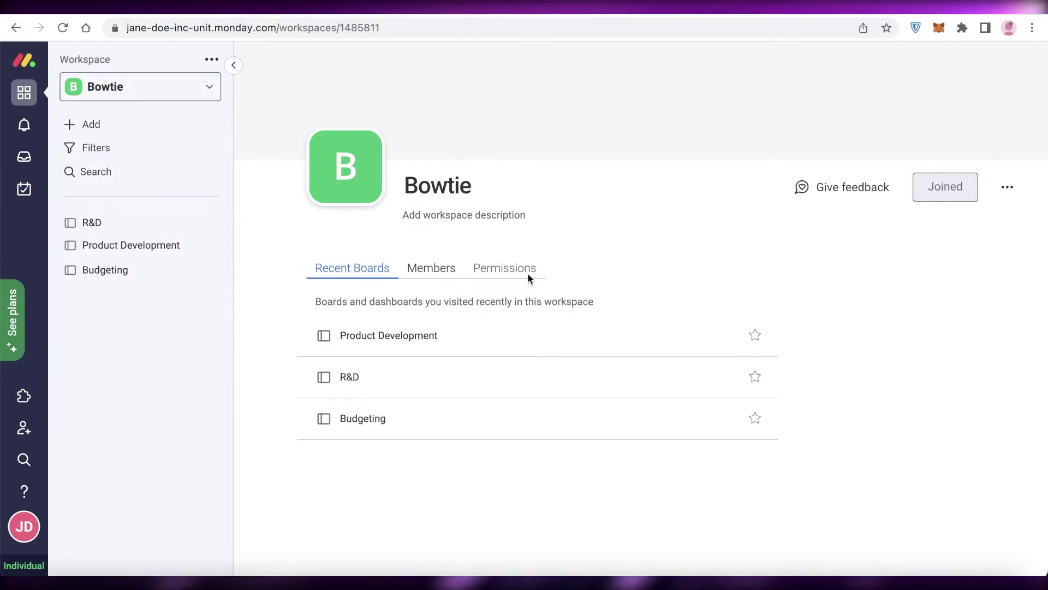
- Look through the R&D, Product Development and Budgeting boards, ending on R&D
{"action": "left_click", "coordinate": [117, 224]}
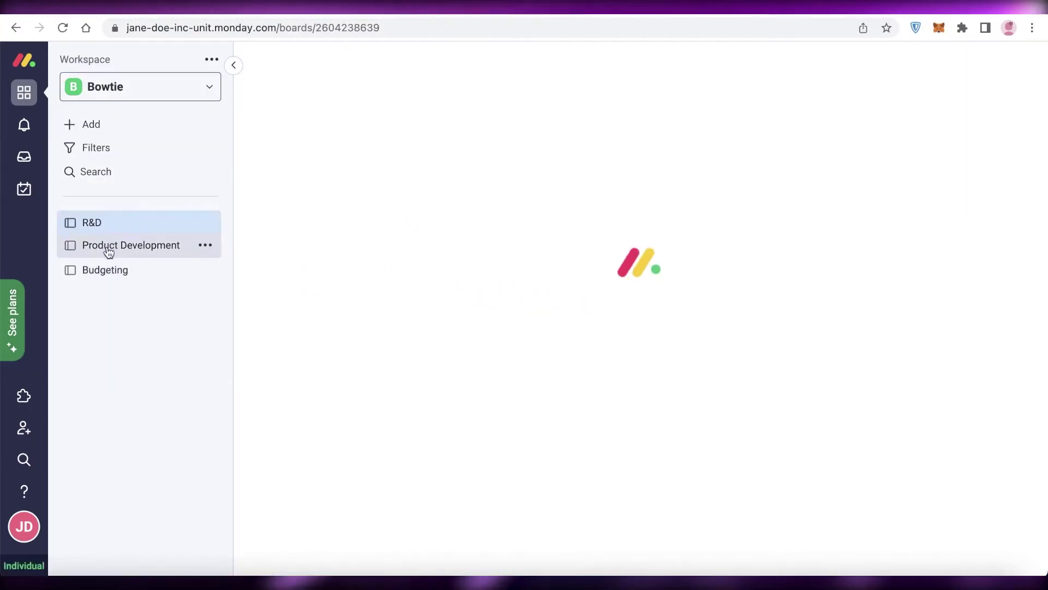
{"action": "left_click", "coordinate": [108, 256]}
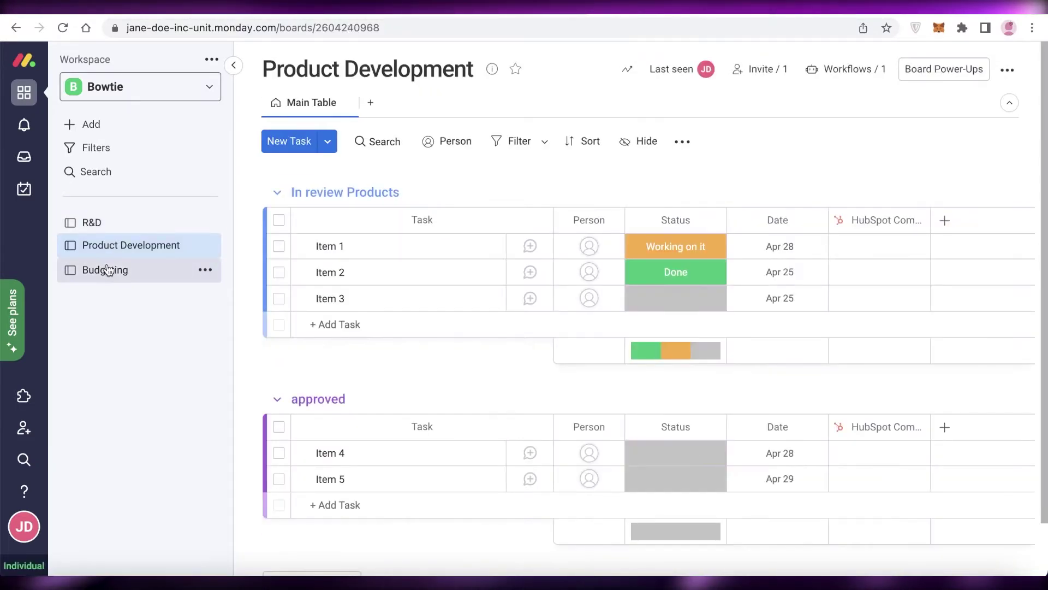
{"action": "left_click", "coordinate": [109, 279]}
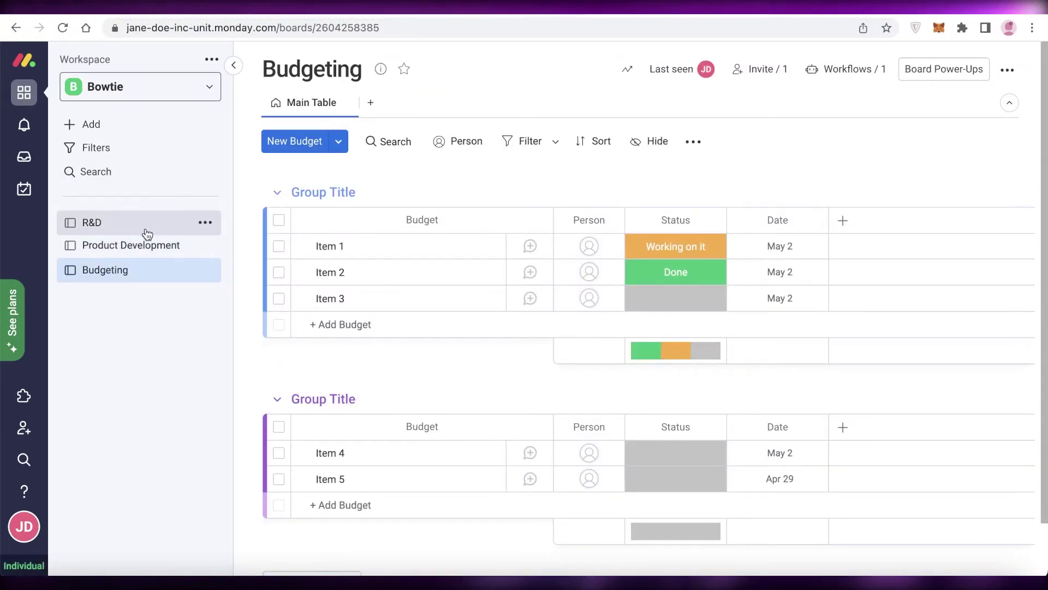
{"action": "left_click", "coordinate": [134, 222]}
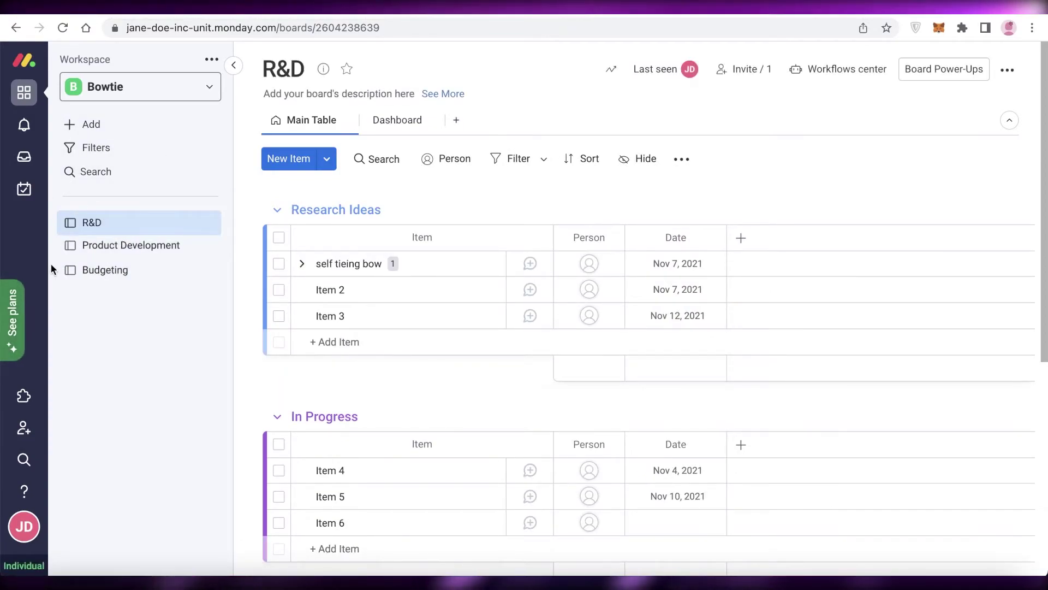
{"action": "left_click", "coordinate": [88, 123]}
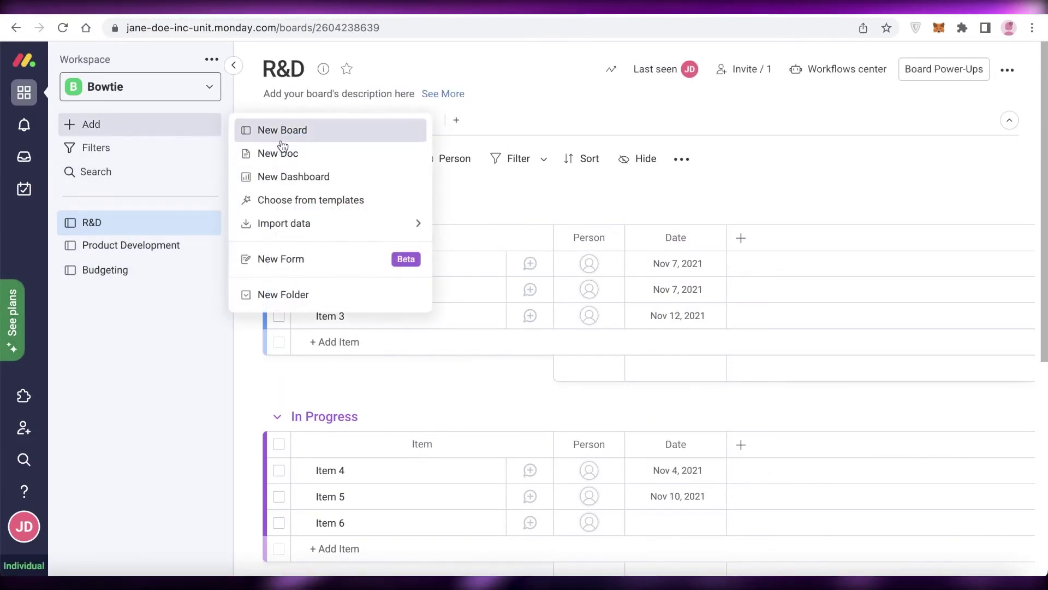
- Create a board named CRM in Bowtie, then open and close its options menu
{"action": "left_click", "coordinate": [280, 141]}
{"action": "key", "text": "BackSpace"}
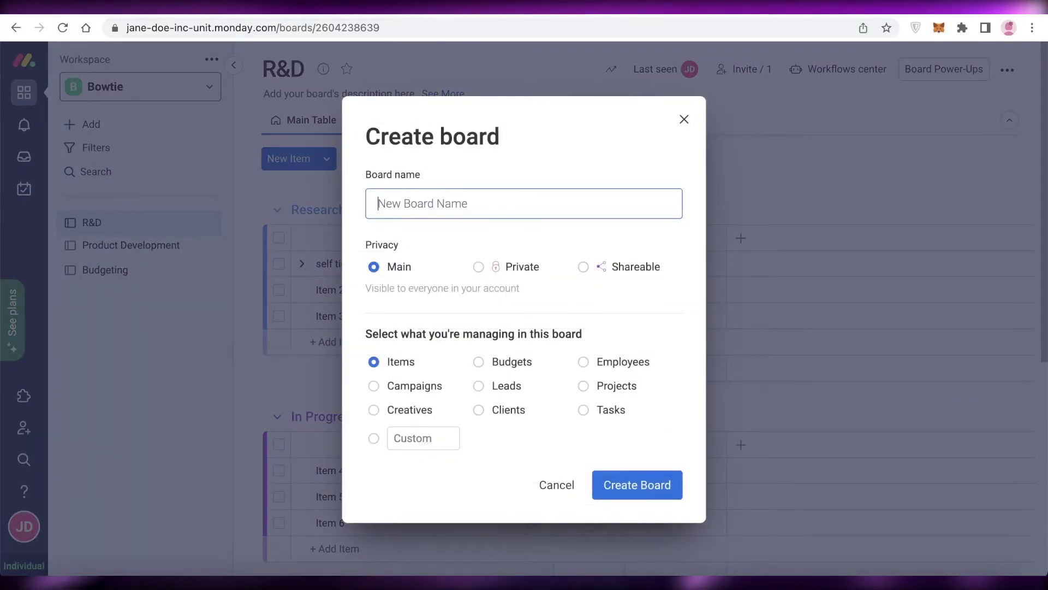
{"action": "type", "text": "CRM"}
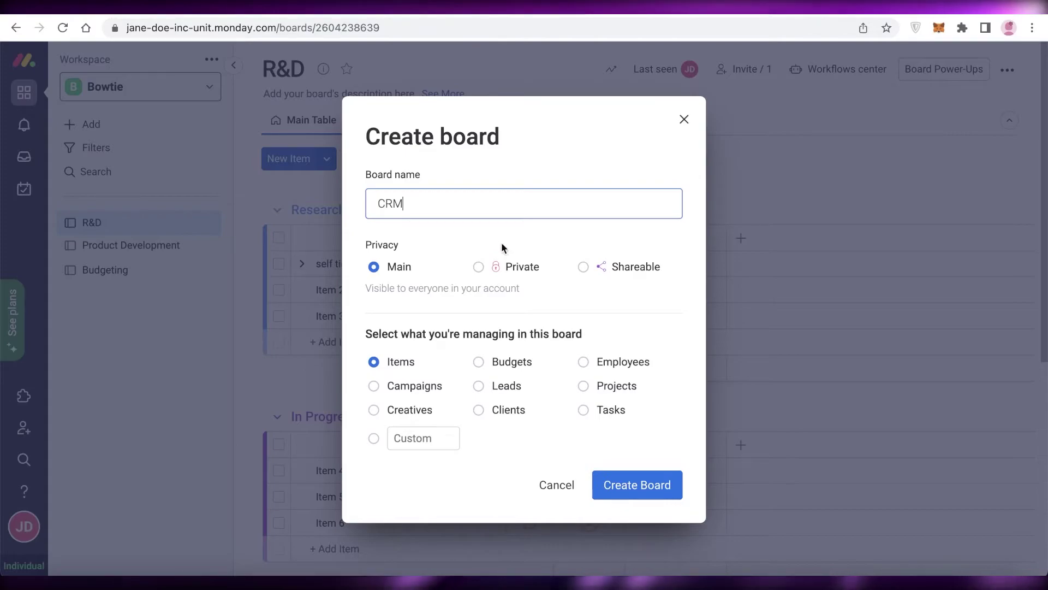
{"action": "left_click", "coordinate": [663, 496]}
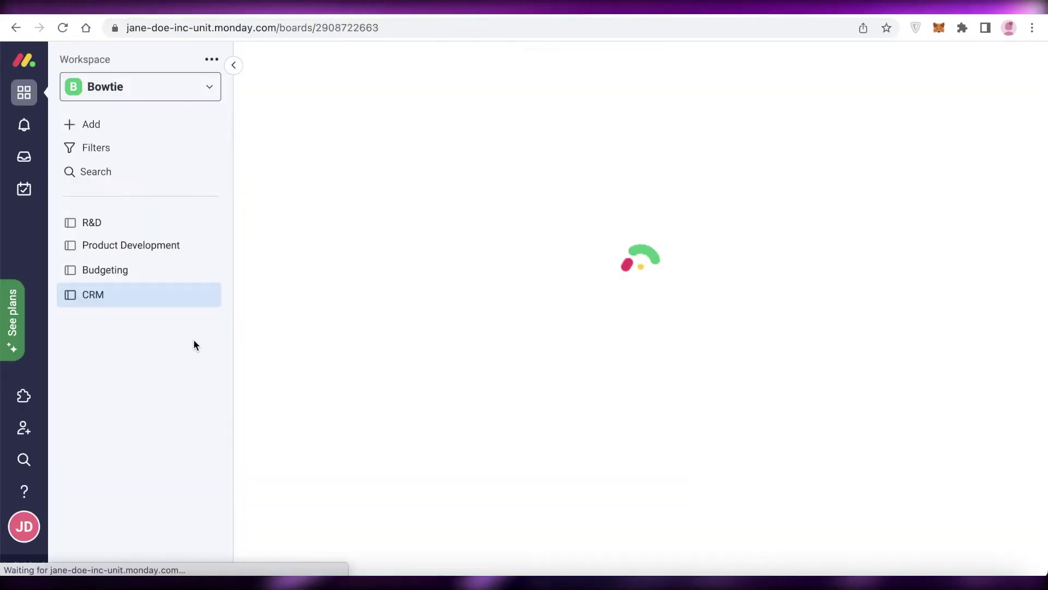
{"action": "left_click", "coordinate": [206, 295]}
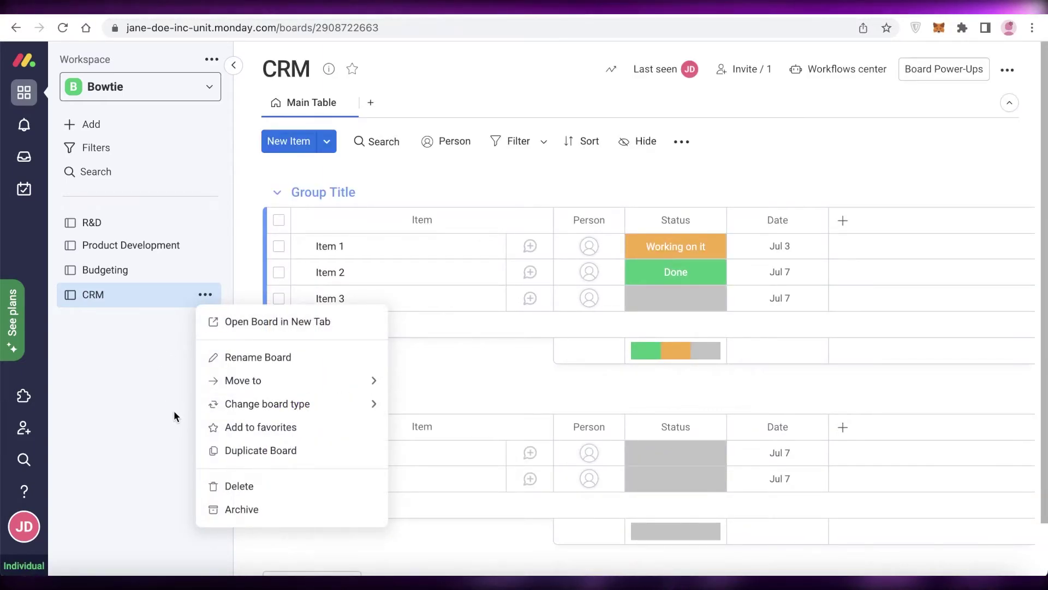
{"action": "left_click", "coordinate": [162, 386]}
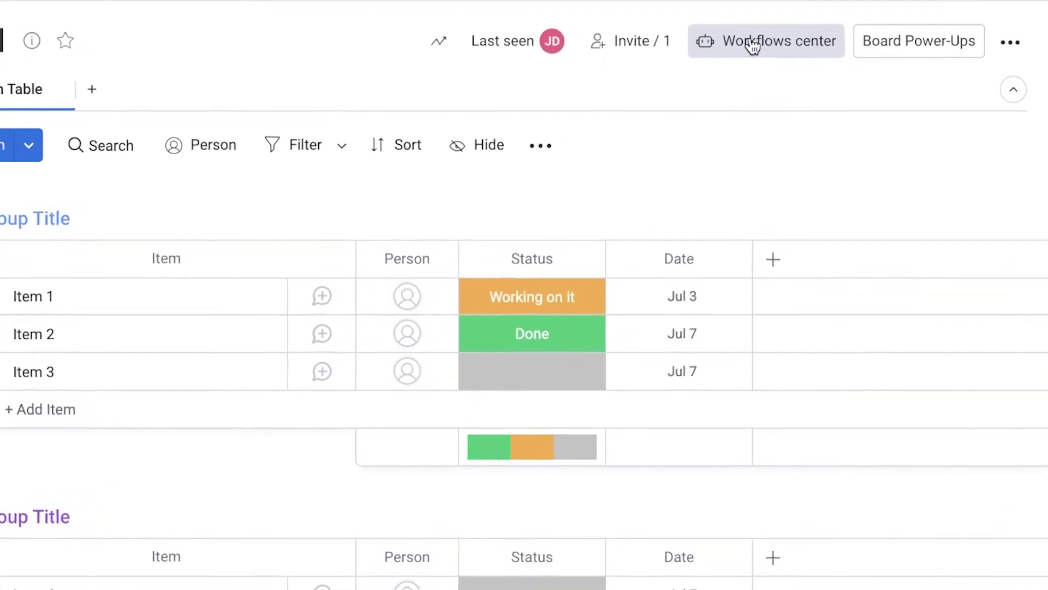
{"action": "left_click", "coordinate": [746, 43]}
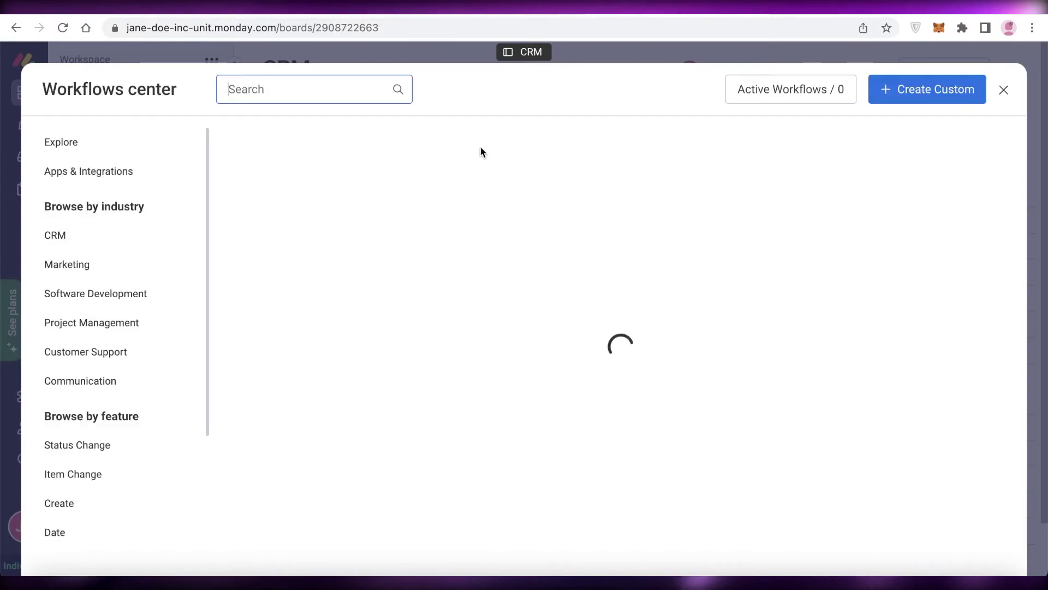
{"action": "left_click", "coordinate": [72, 232]}
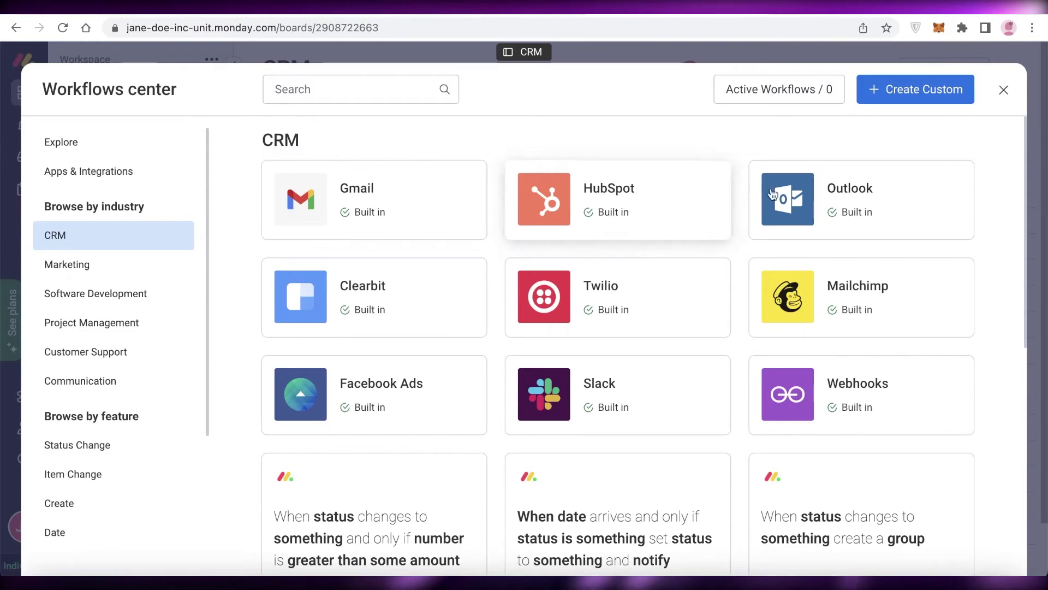
{"action": "scroll", "coordinate": [861, 343], "scroll_direction": "down", "scroll_amount": 4}
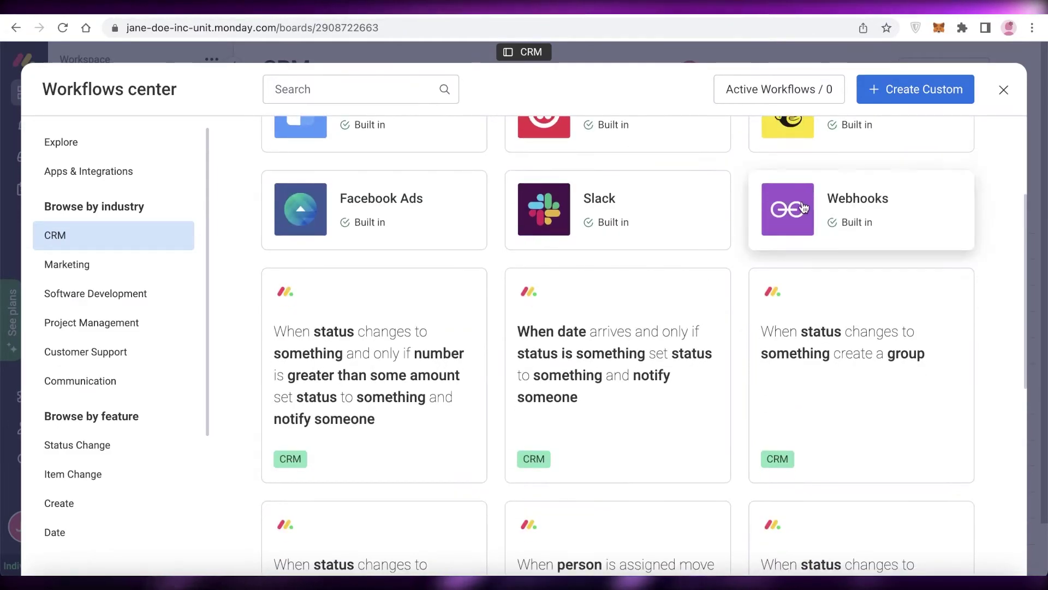
{"action": "scroll", "coordinate": [437, 269], "scroll_direction": "up", "scroll_amount": 4}
{"action": "scroll", "coordinate": [625, 281], "scroll_direction": "down", "scroll_amount": 10}
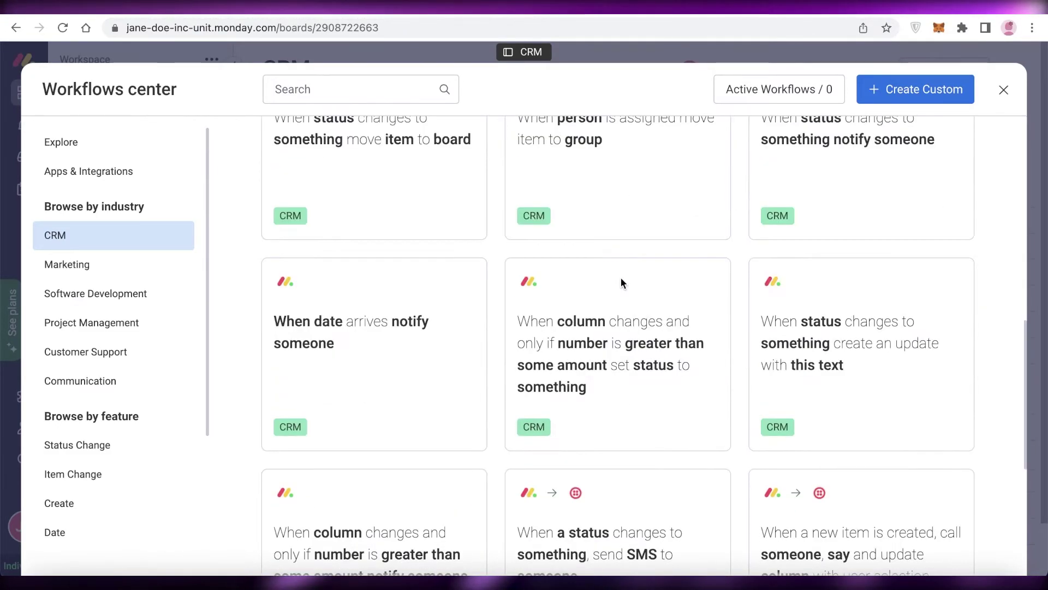
{"action": "scroll", "coordinate": [108, 239], "scroll_direction": "down", "scroll_amount": 3}
{"action": "left_click", "coordinate": [107, 225]}
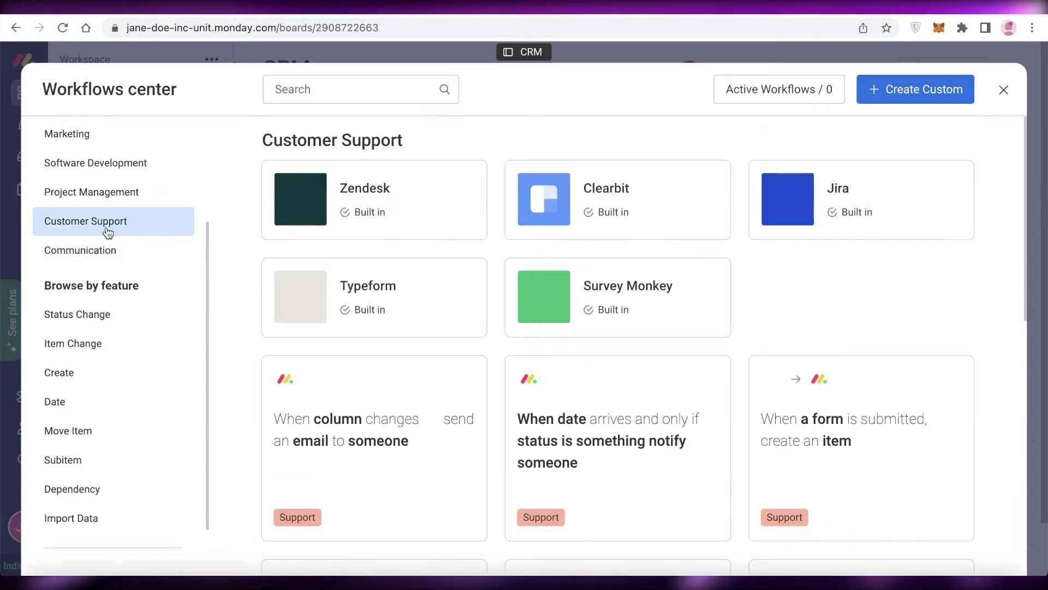
{"action": "scroll", "coordinate": [113, 190], "scroll_direction": "up", "scroll_amount": 3}
{"action": "left_click", "coordinate": [62, 245]}
{"action": "scroll", "coordinate": [65, 256], "scroll_direction": "down", "scroll_amount": 3}
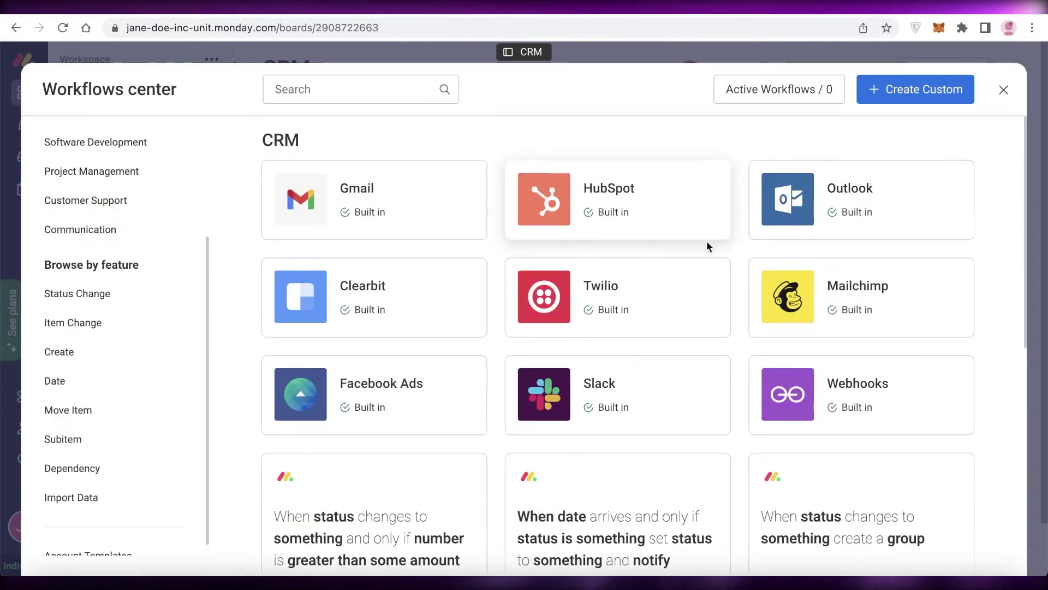
{"action": "scroll", "coordinate": [706, 241], "scroll_direction": "down", "scroll_amount": 10}
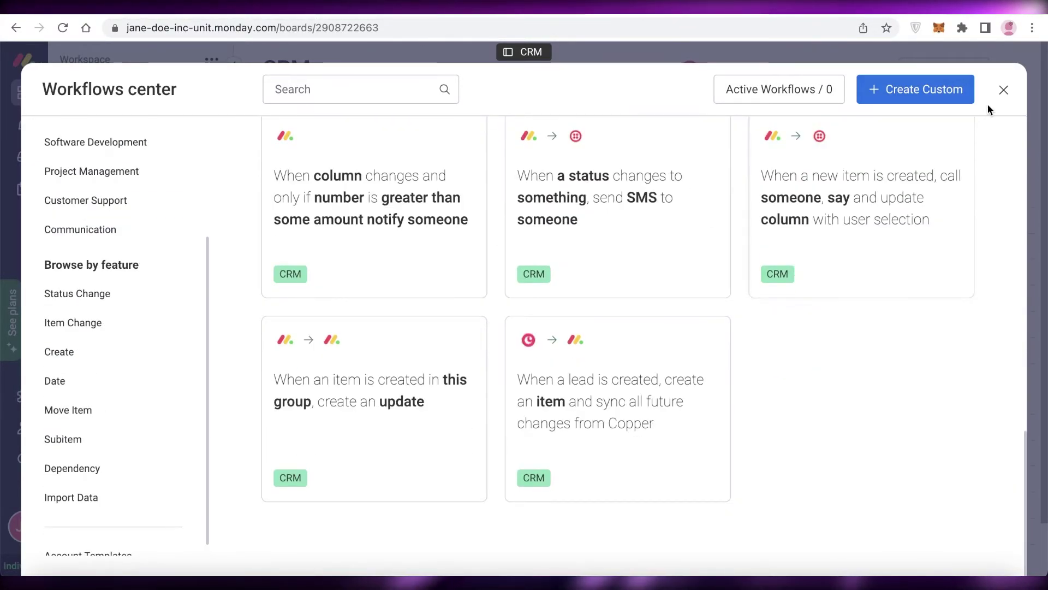
{"action": "left_click", "coordinate": [1003, 93]}
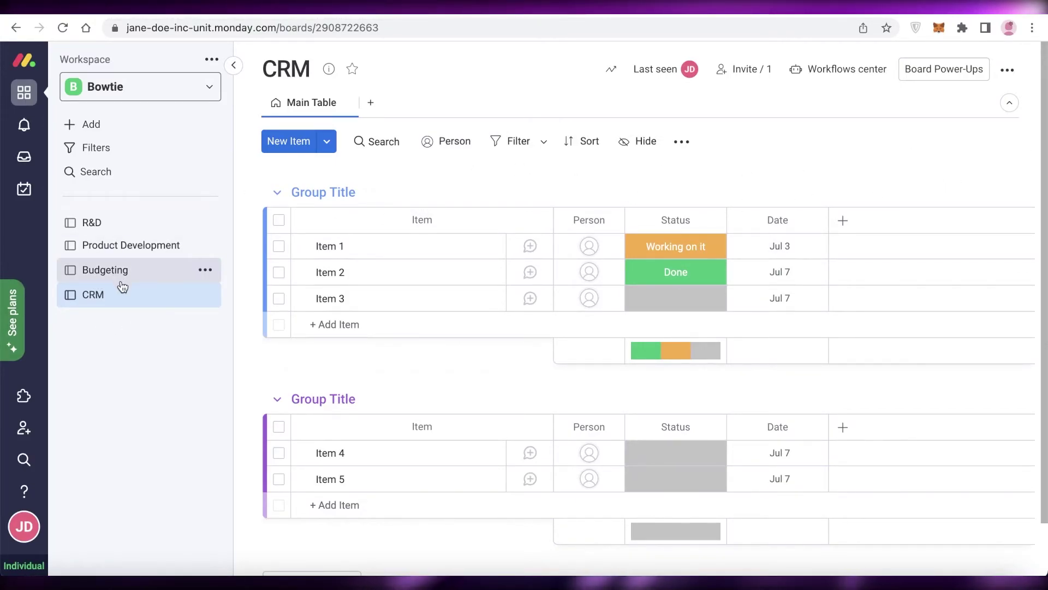
{"action": "left_click", "coordinate": [136, 273]}
{"action": "left_click", "coordinate": [141, 294]}
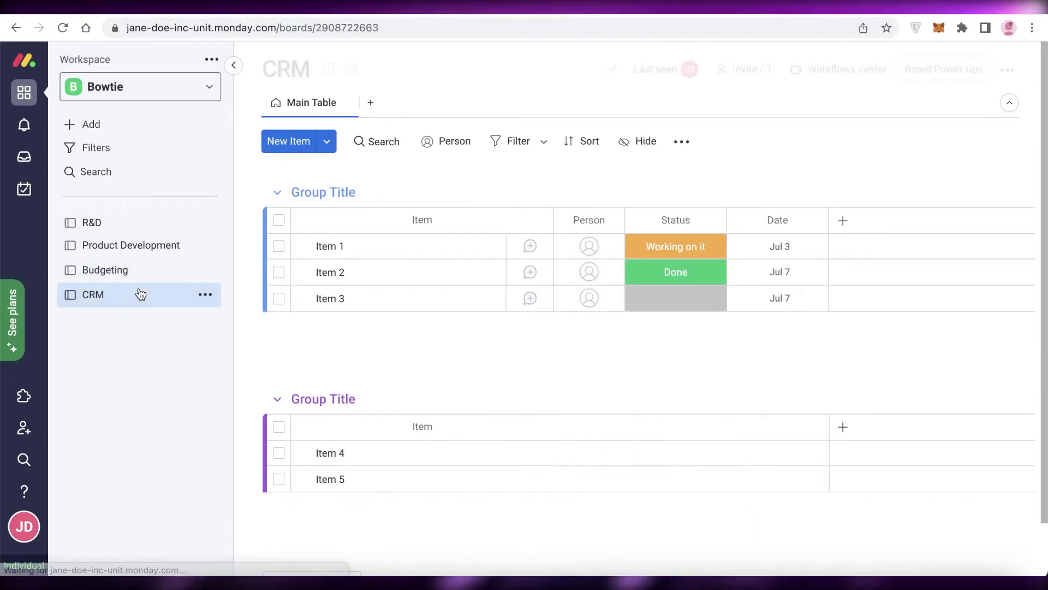